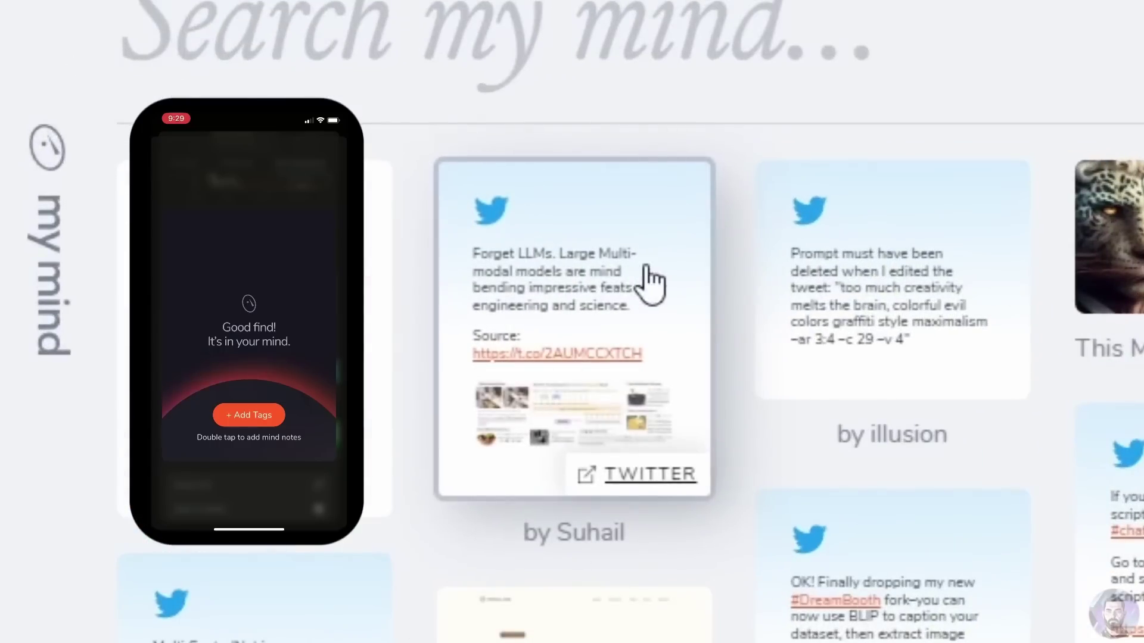
- Add the tag Midjourney to the 'This Midjourney Command…' YouTube card in mymind
left_click(650, 284)
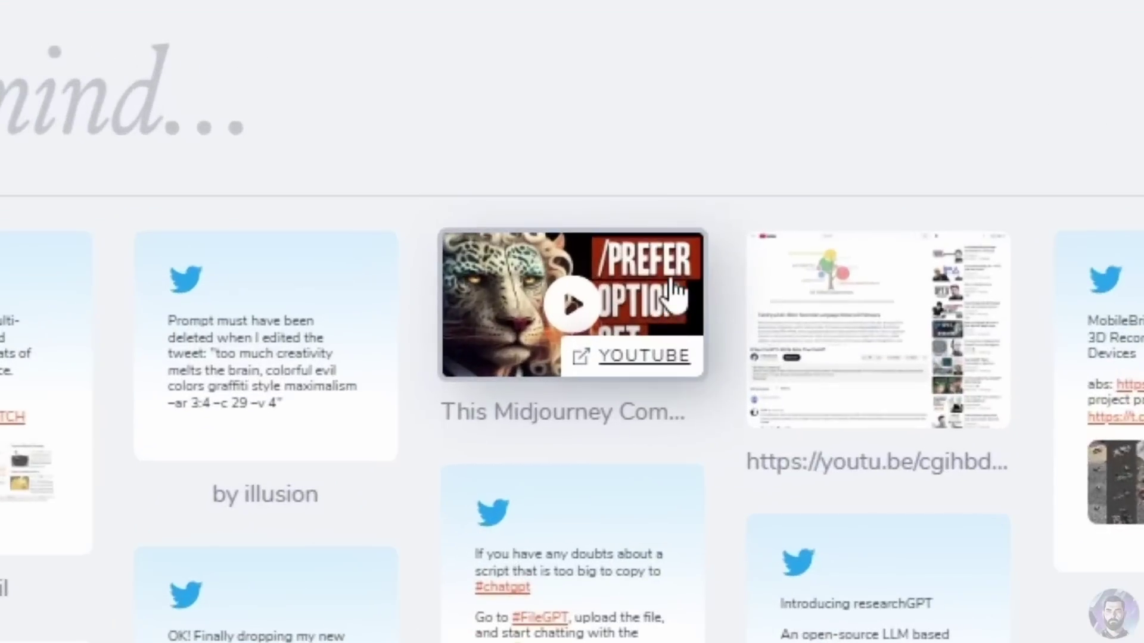
left_click(674, 292)
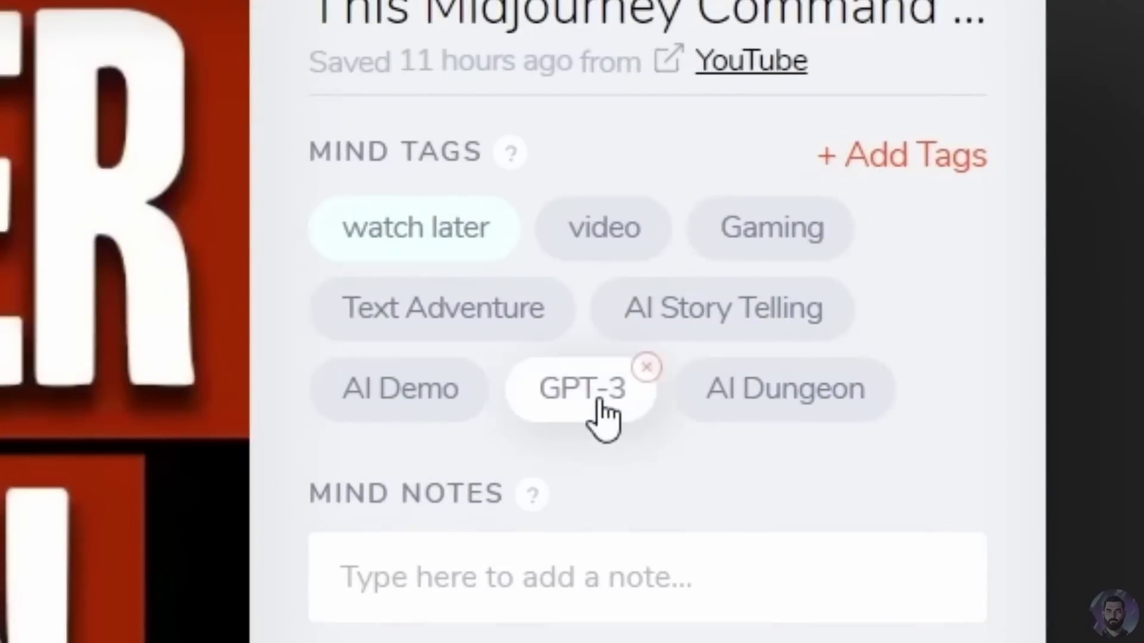
left_click(633, 569)
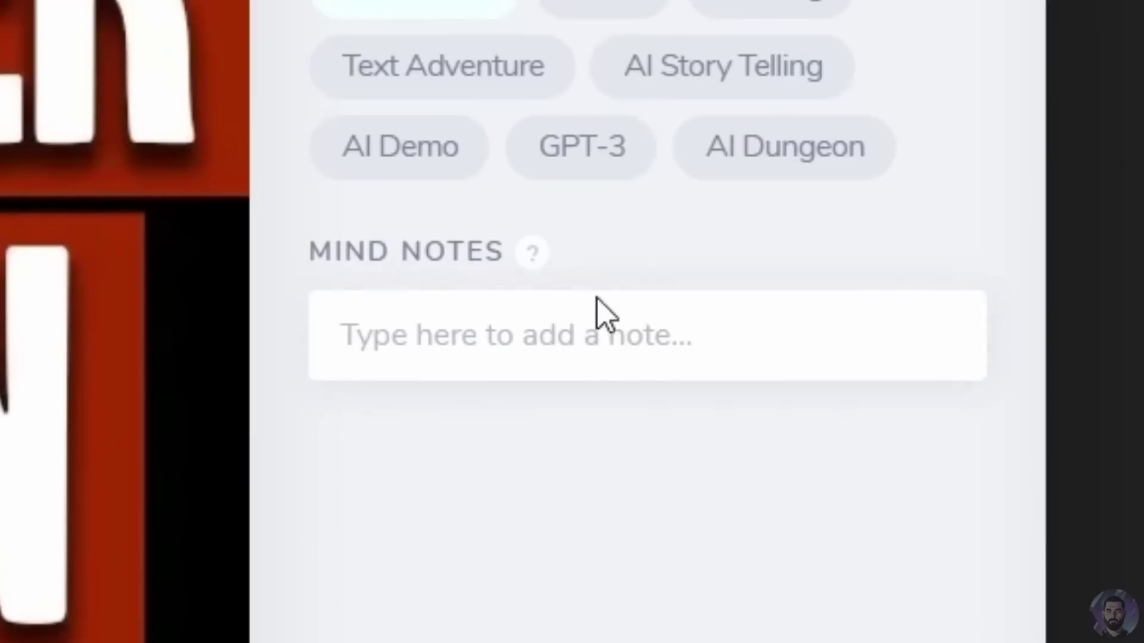
type("MidJourney V")
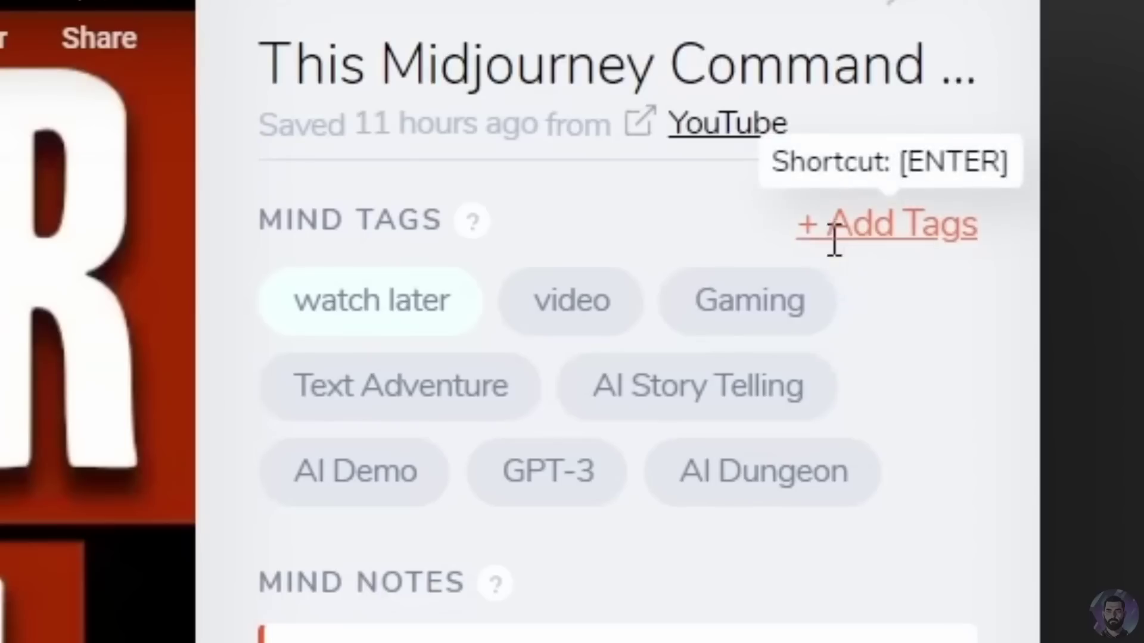
left_click(822, 234)
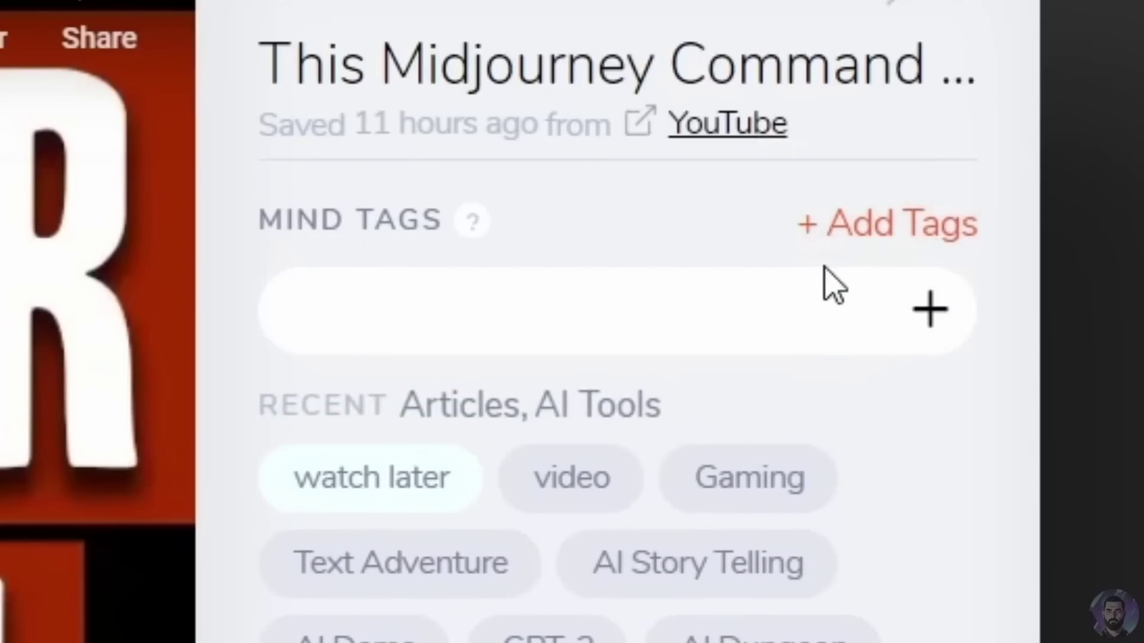
type("Mid")
type("journey")
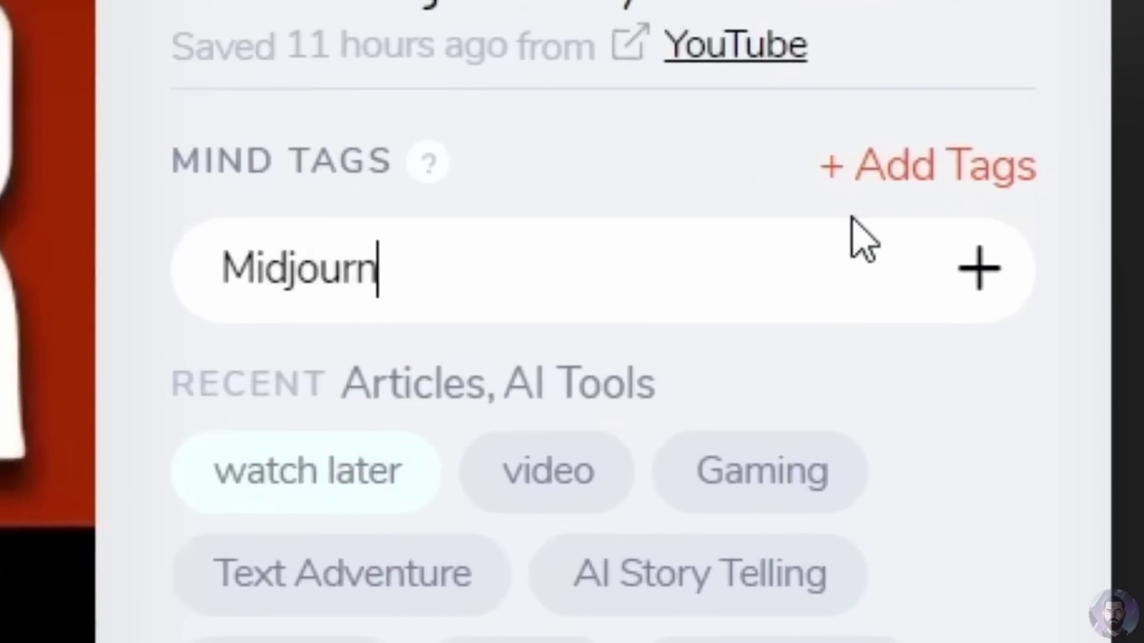
key("Return")
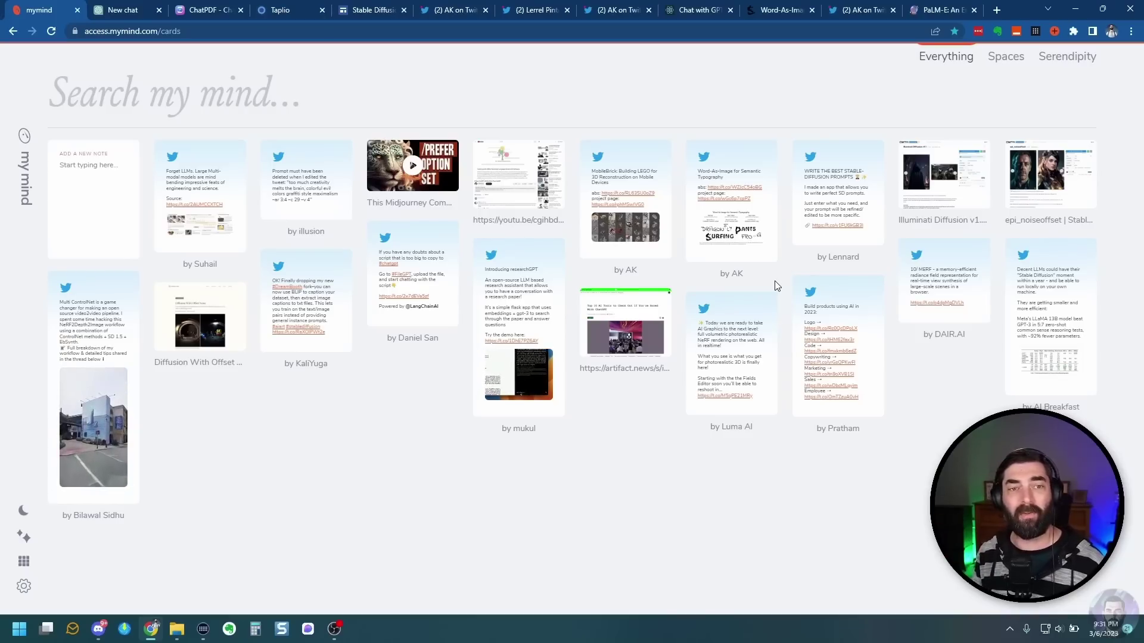
- Open the MobileBrick tweet card and follow its abs link to the arXiv PDF 2303.01932
left_click(608, 224)
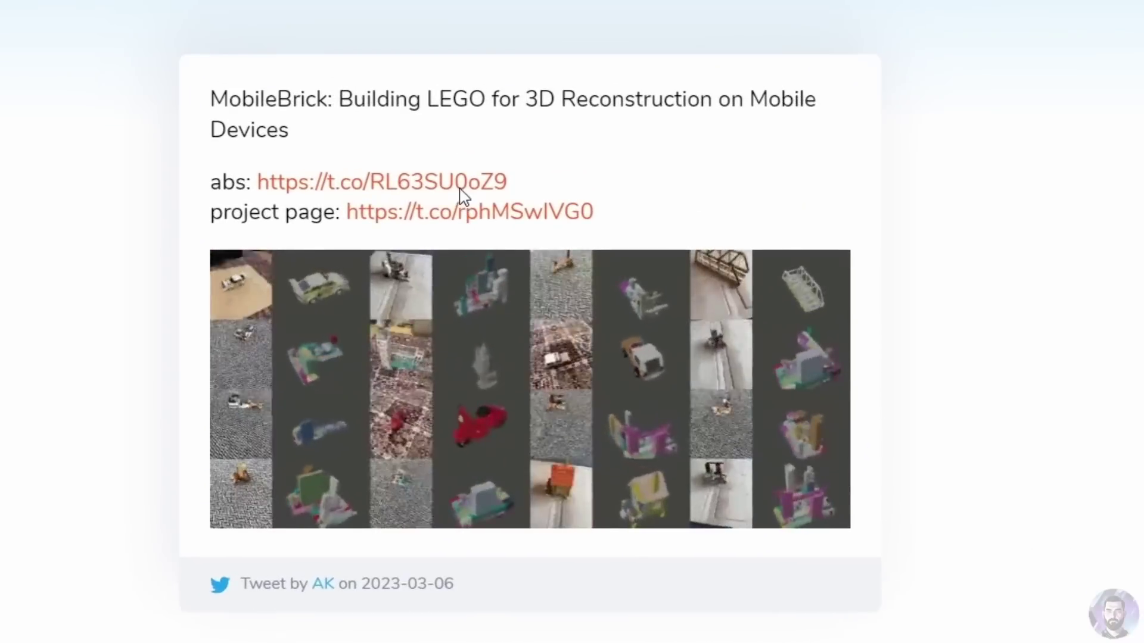
left_click(431, 241)
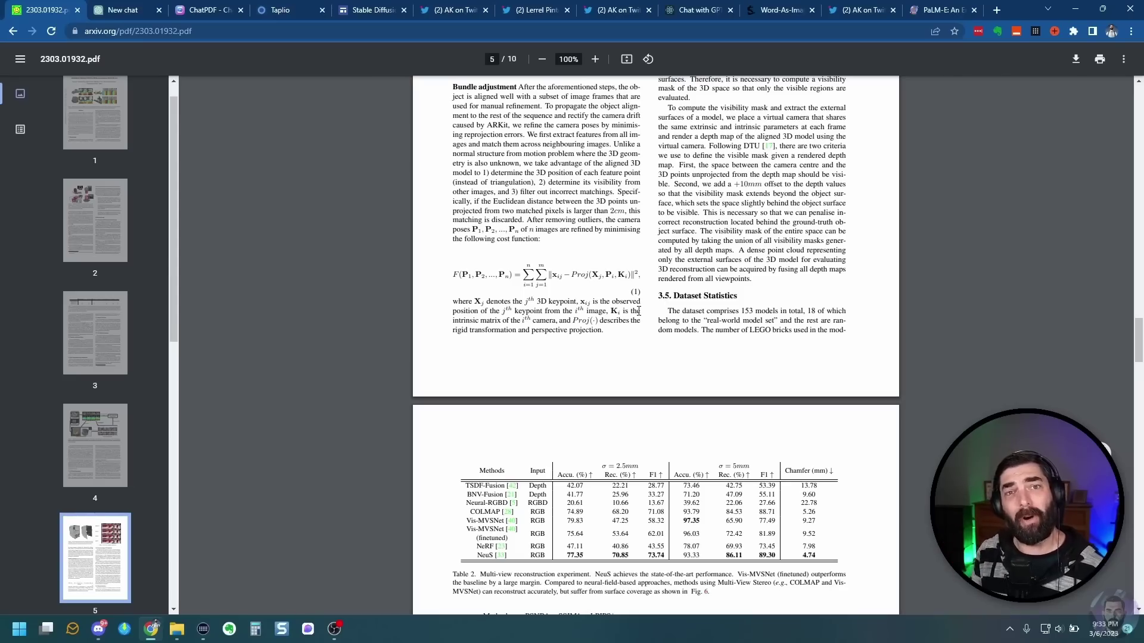
- Select the MobileBrick paper's Abstract paragraph in the PDF, then bring up the new ChatGPT chat
scroll(548, 376, "up", 20)
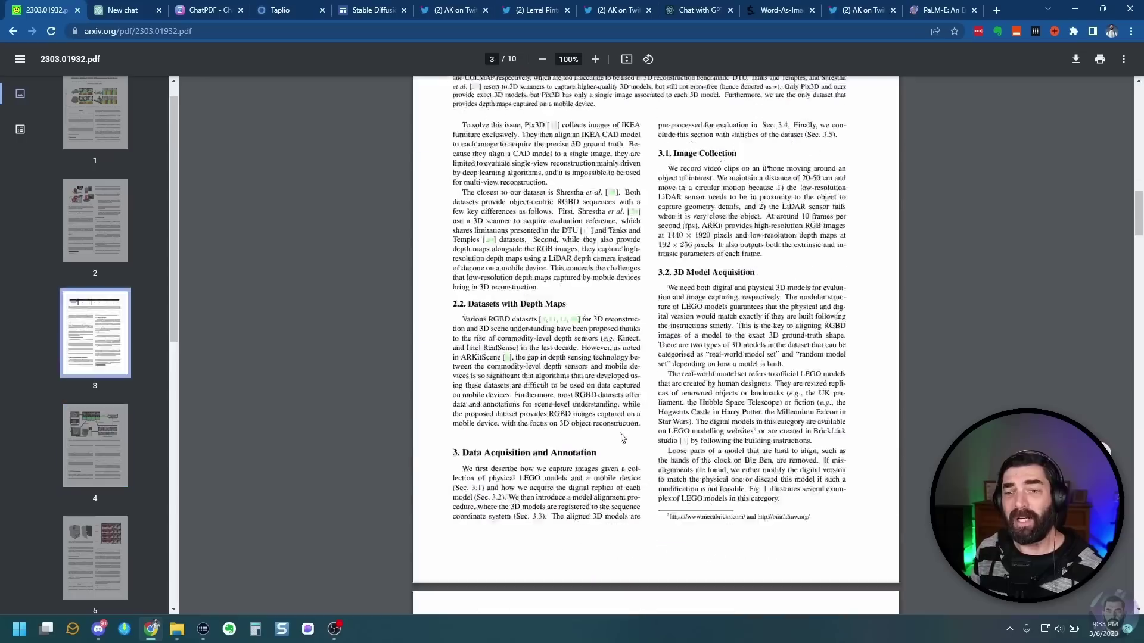
scroll(636, 470, "down", 2)
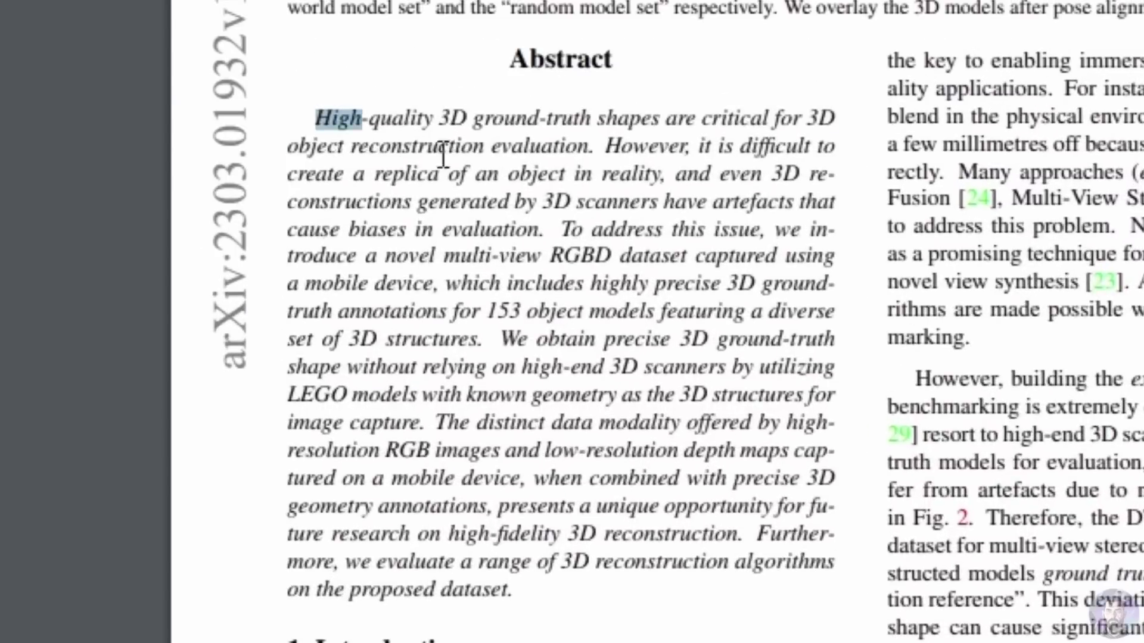
scroll(574, 454, "down", 20)
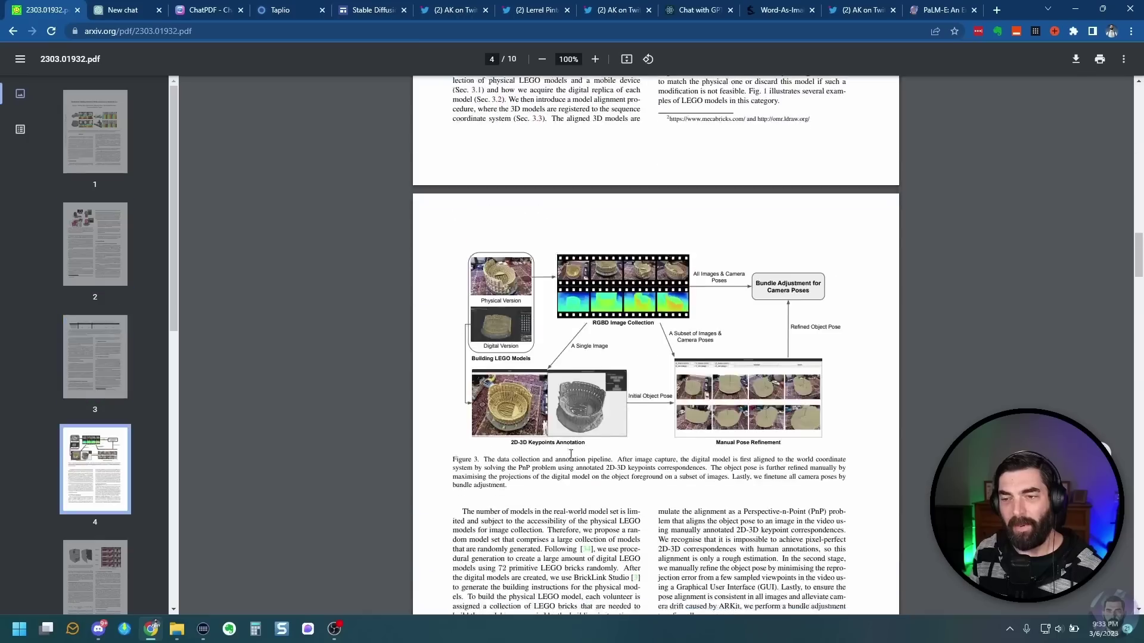
scroll(574, 454, "down", 20)
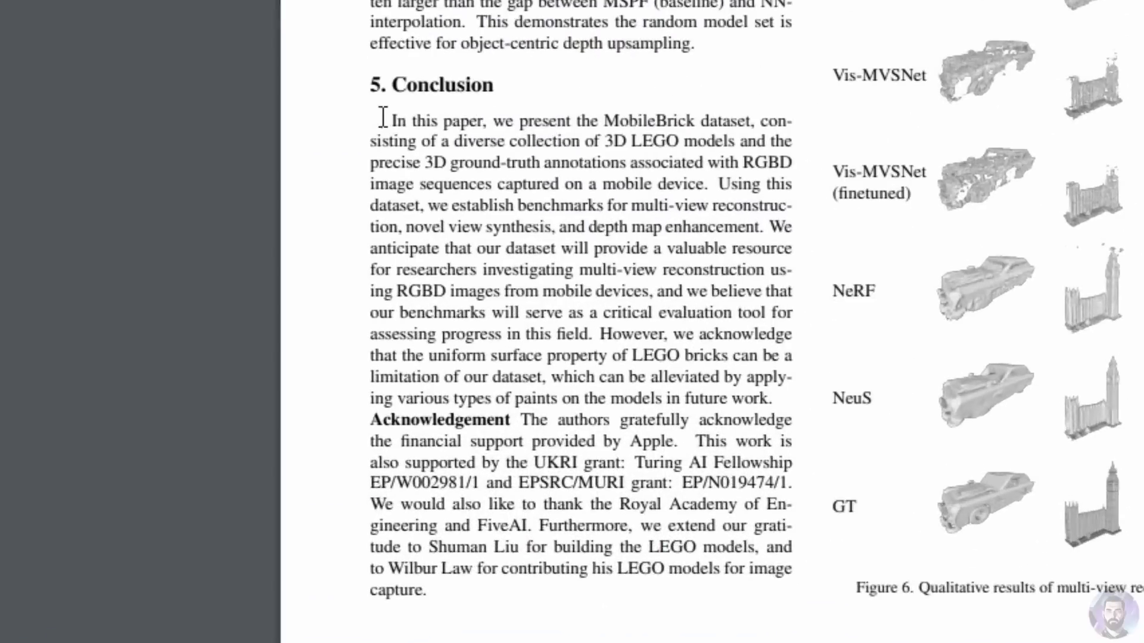
left_click_drag(460, 357, 529, 568)
left_click(527, 570)
scroll(555, 560, "up", 20)
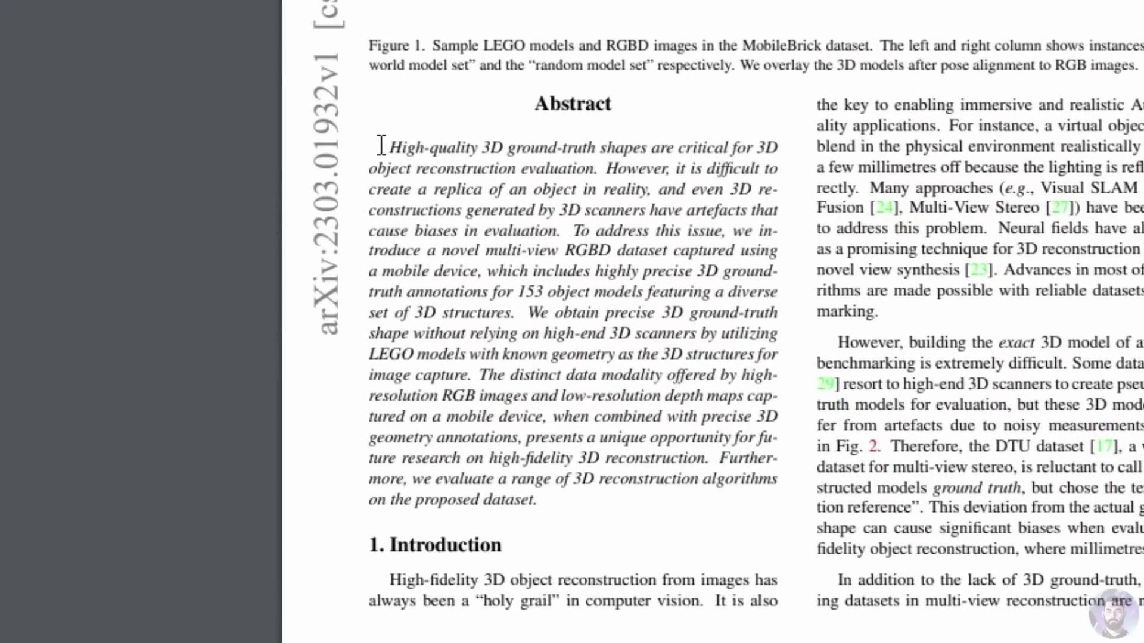
left_click_drag(382, 146, 553, 526)
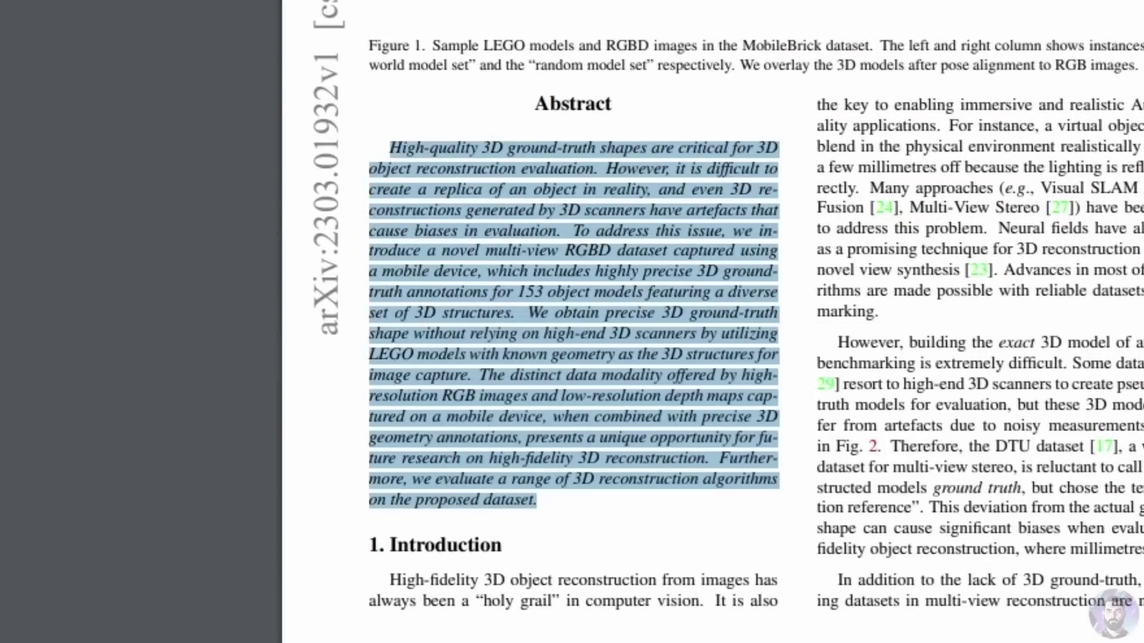
left_click(124, 9)
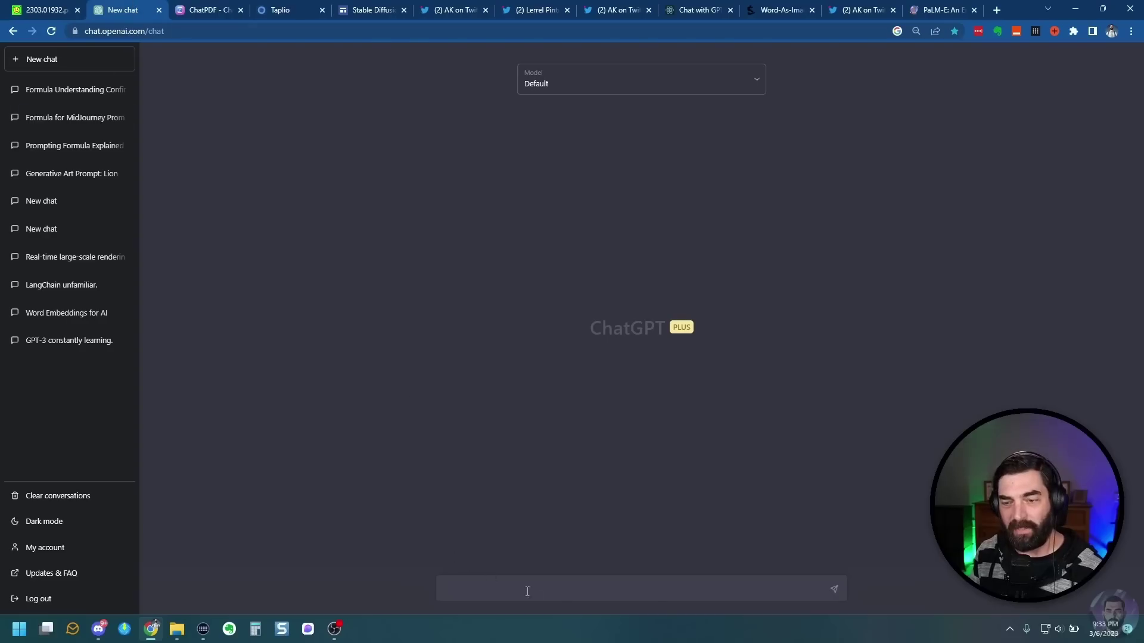
- Paste the copied MobileBrick Abstract into the ChatGPT message box
left_click(527, 591)
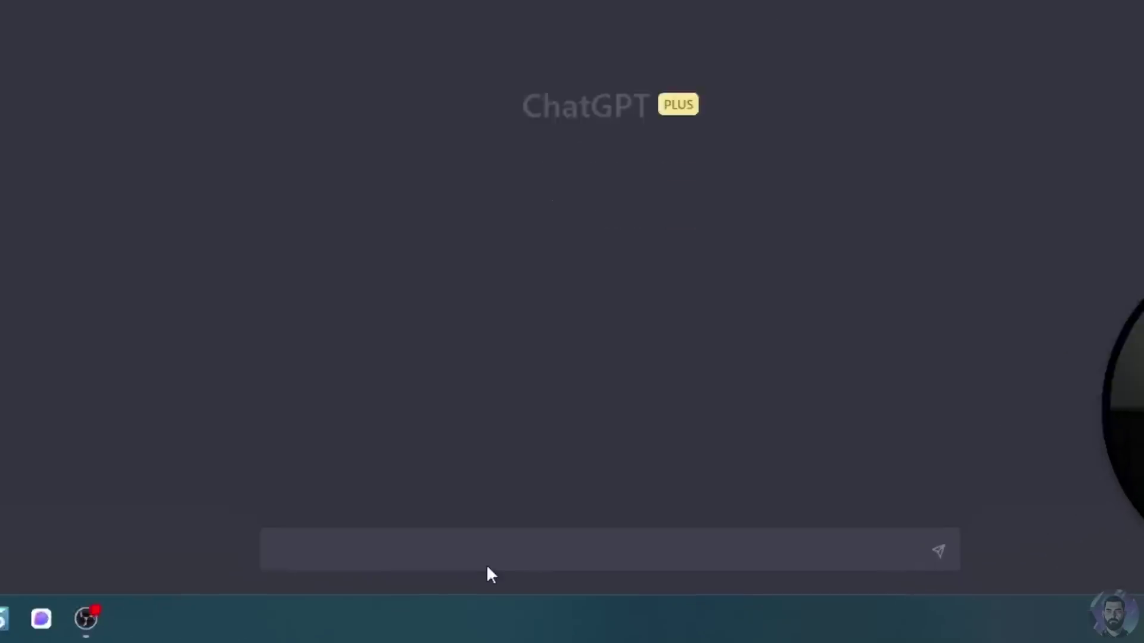
key("ctrl+v")
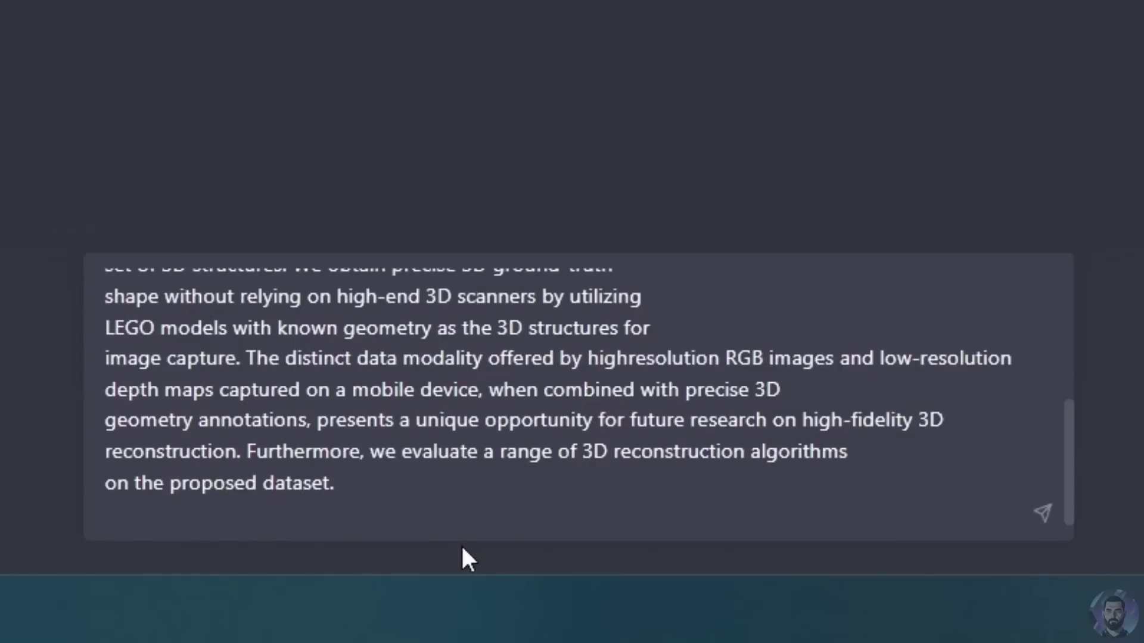
key("shift+Return")
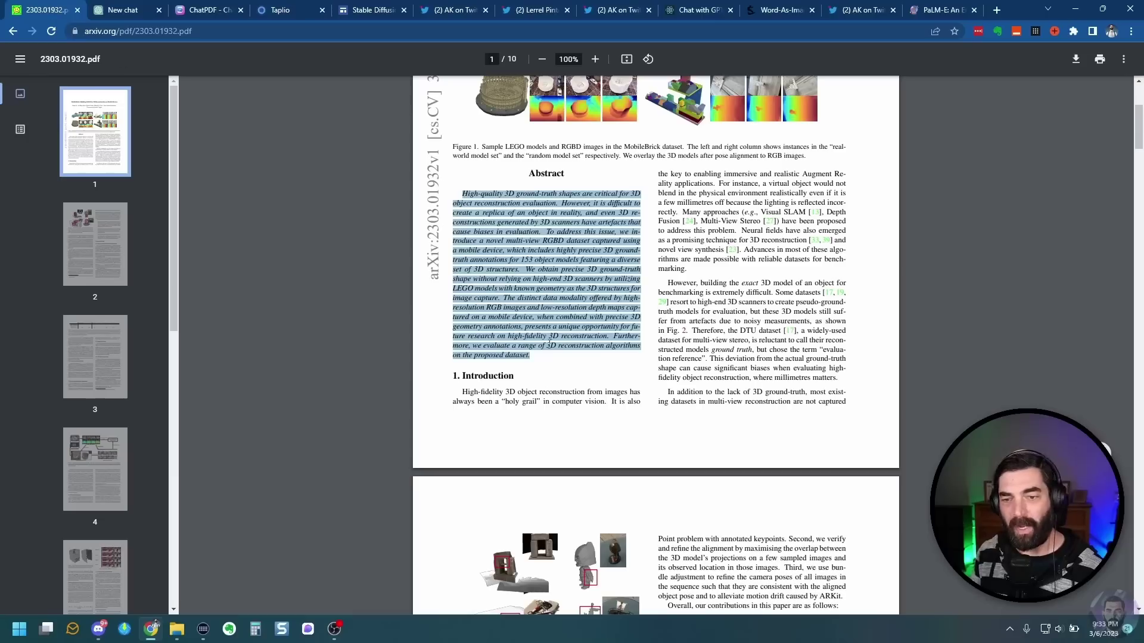
- Copy the paper's Conclusion text and add a request that ChatGPT reply it understands
scroll(570, 383, "down", 20)
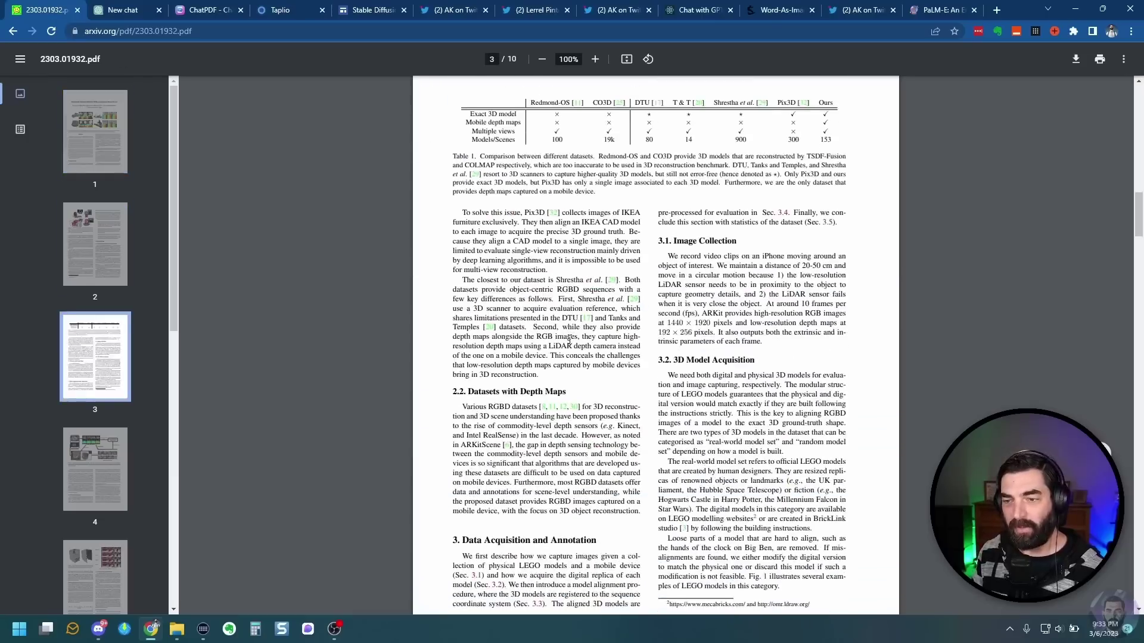
scroll(570, 383, "down", 15)
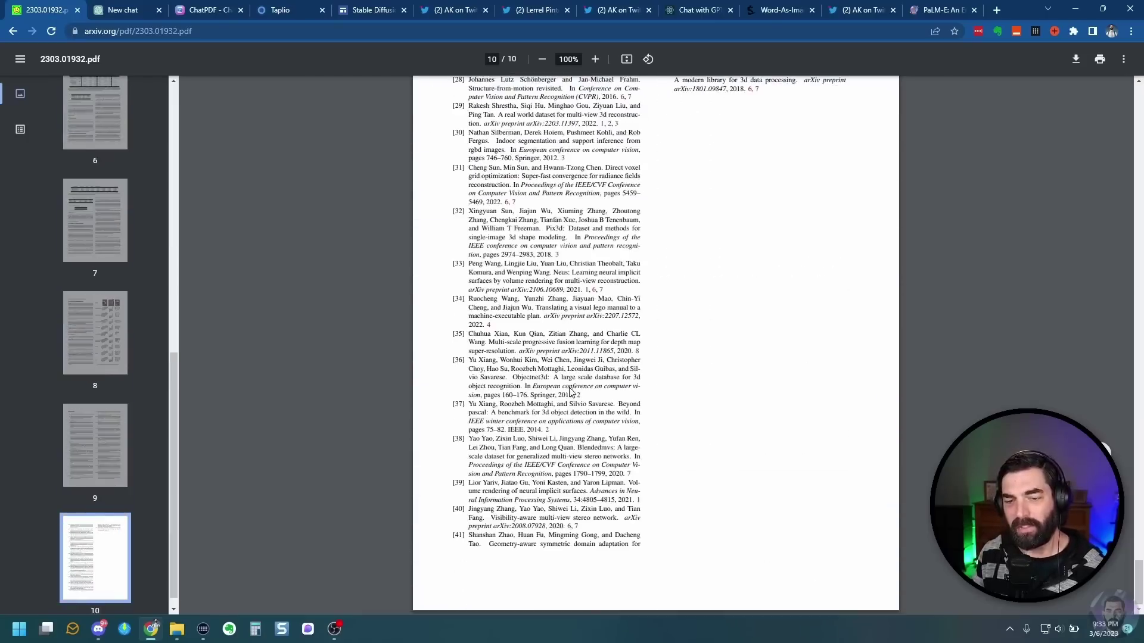
left_click_drag(462, 229, 478, 440)
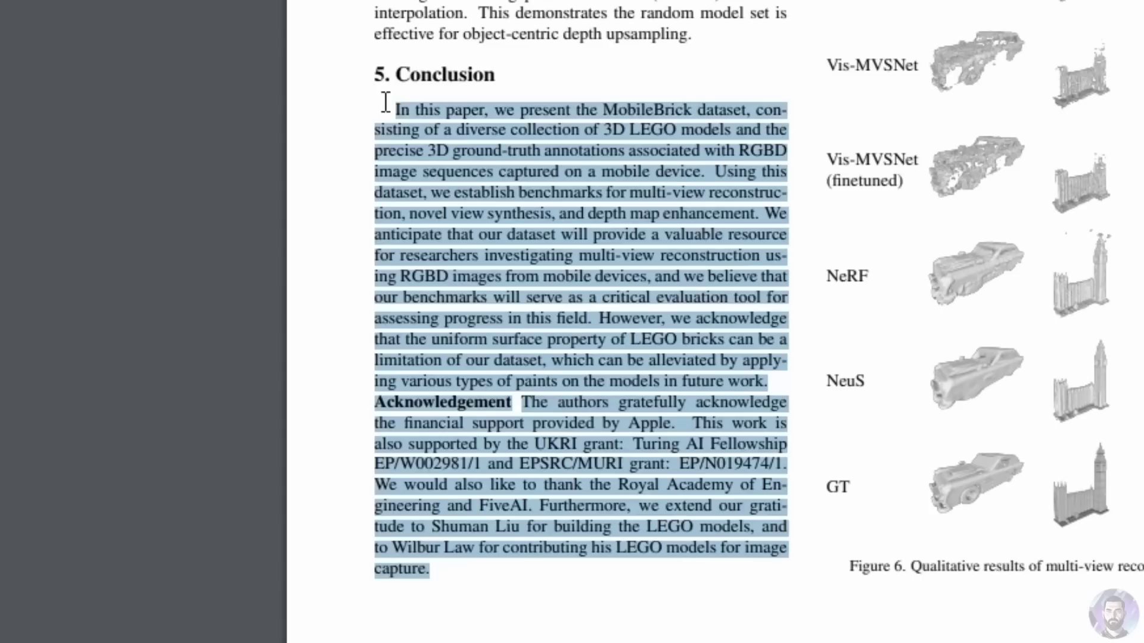
right_click(474, 238)
left_click(464, 154)
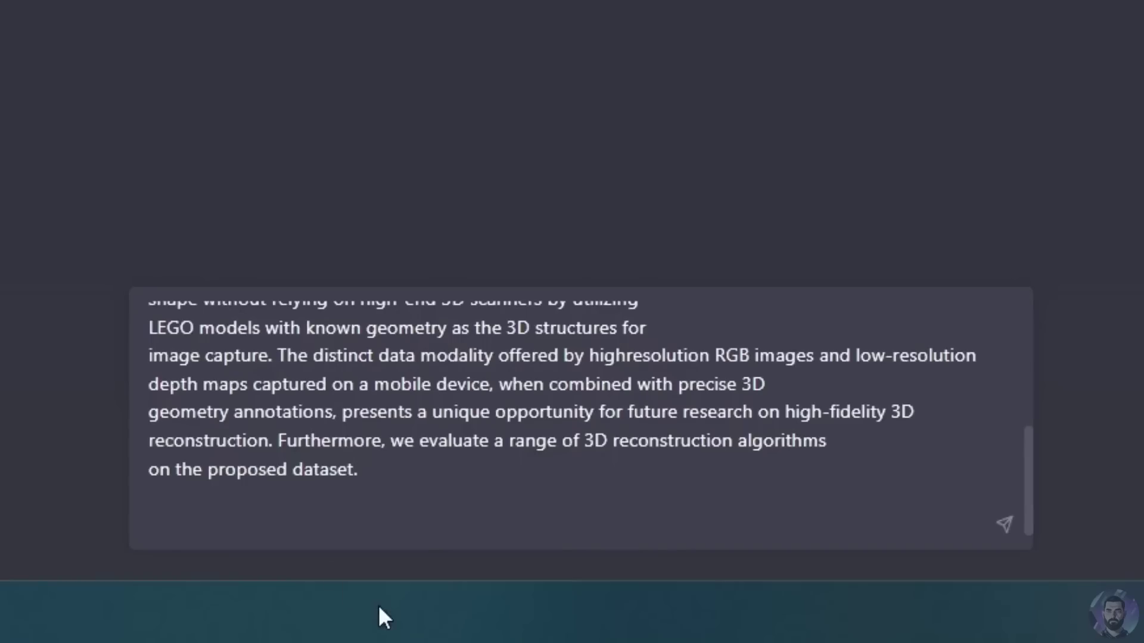
key("shift+Return")
key("shift+Return")
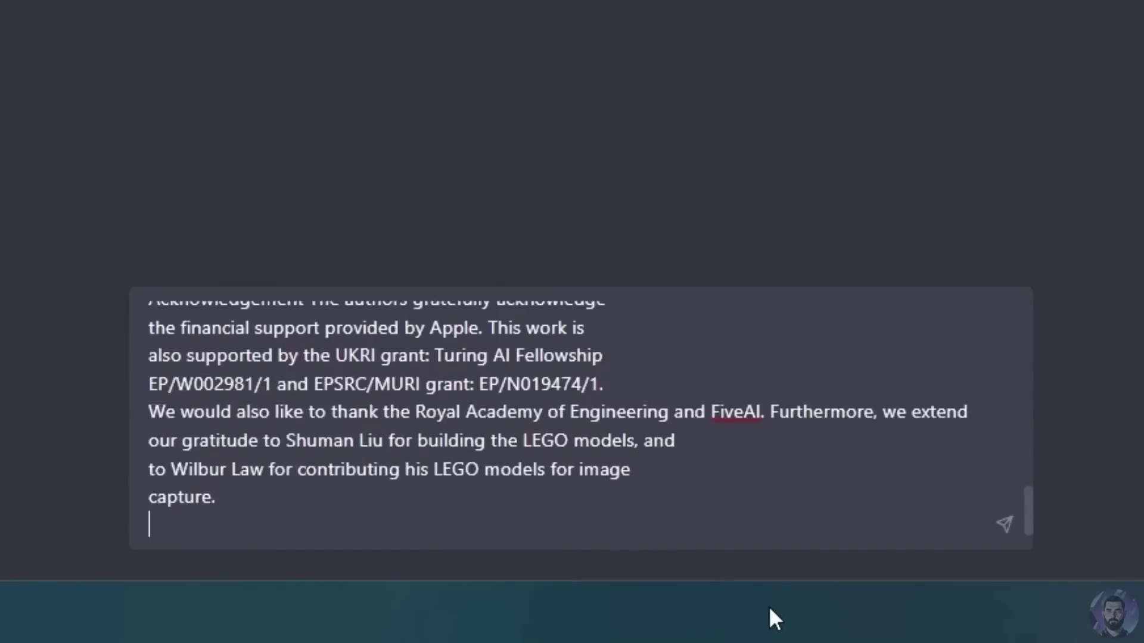
type("I'm going to ")
type("ask questions abou")
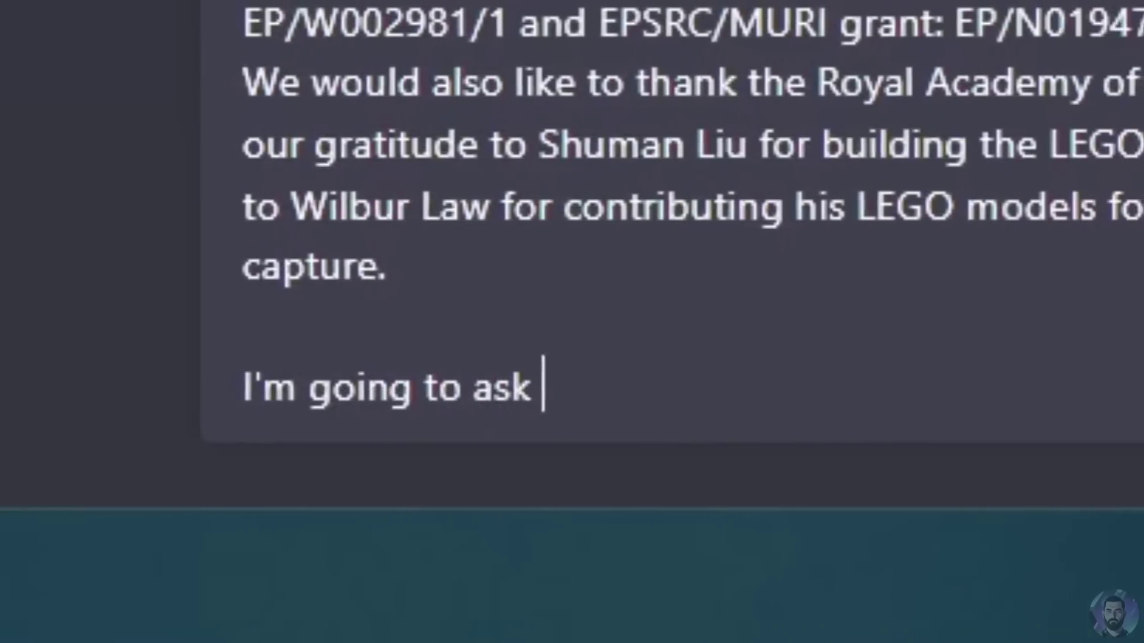
type("t the above informat")
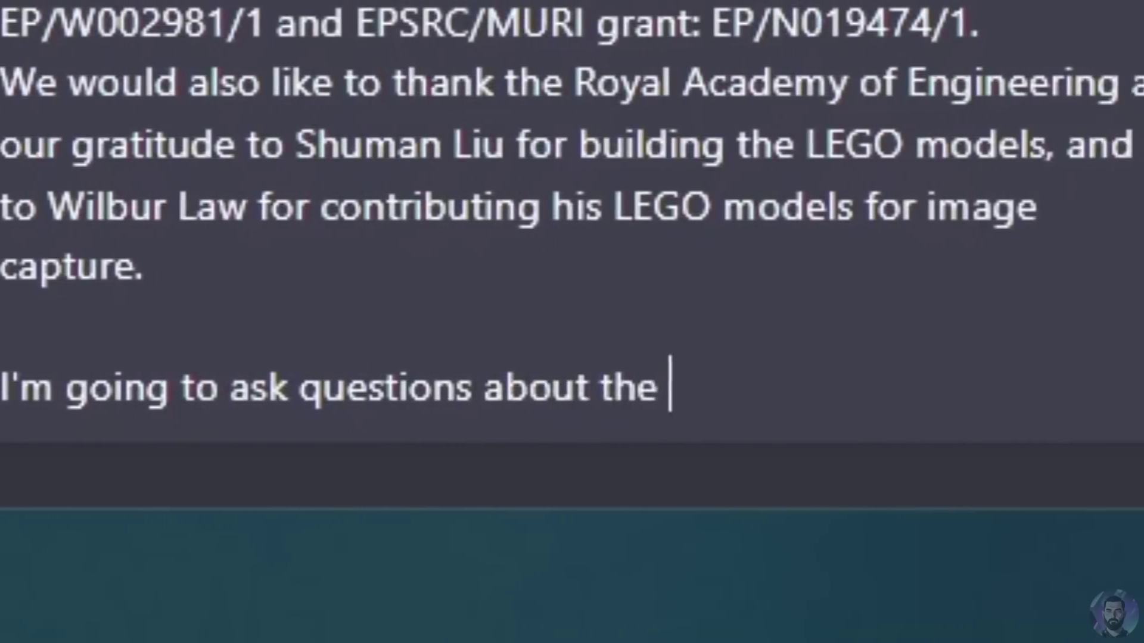
type("ion. Reply that")
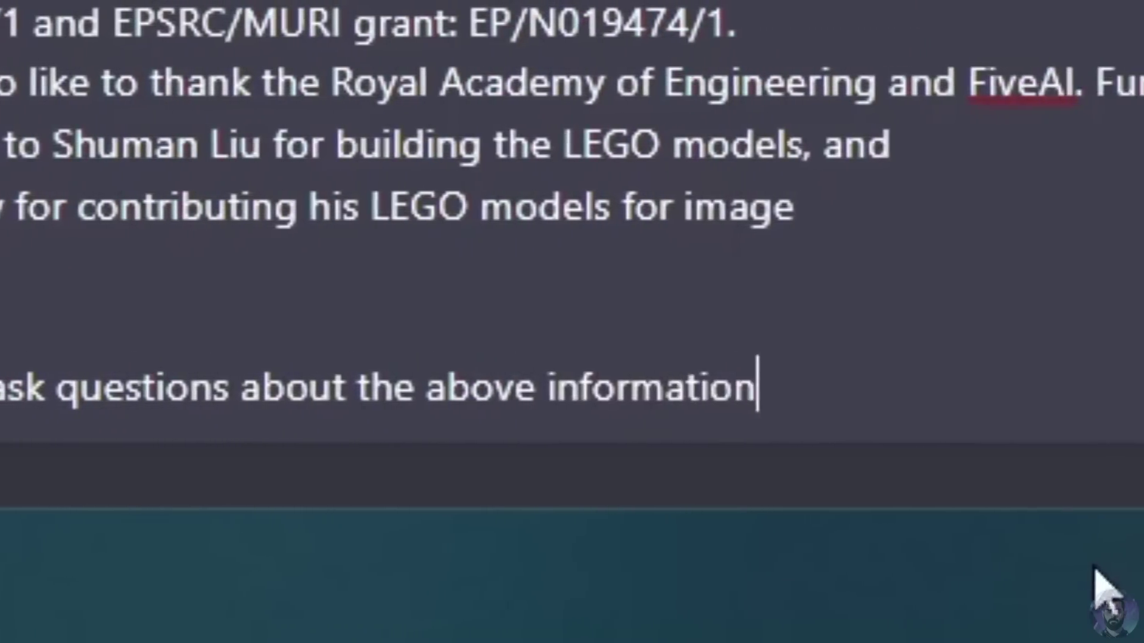
type(" you unders")
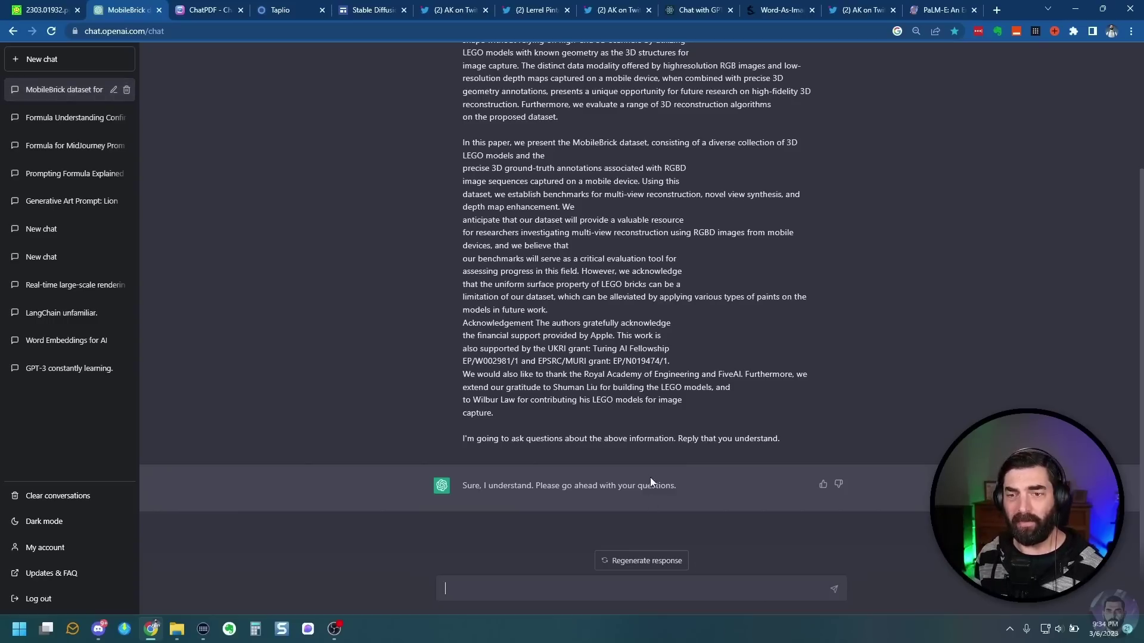
- Send ChatGPT a request to explain the paper simply
scroll(589, 322, "up", 3)
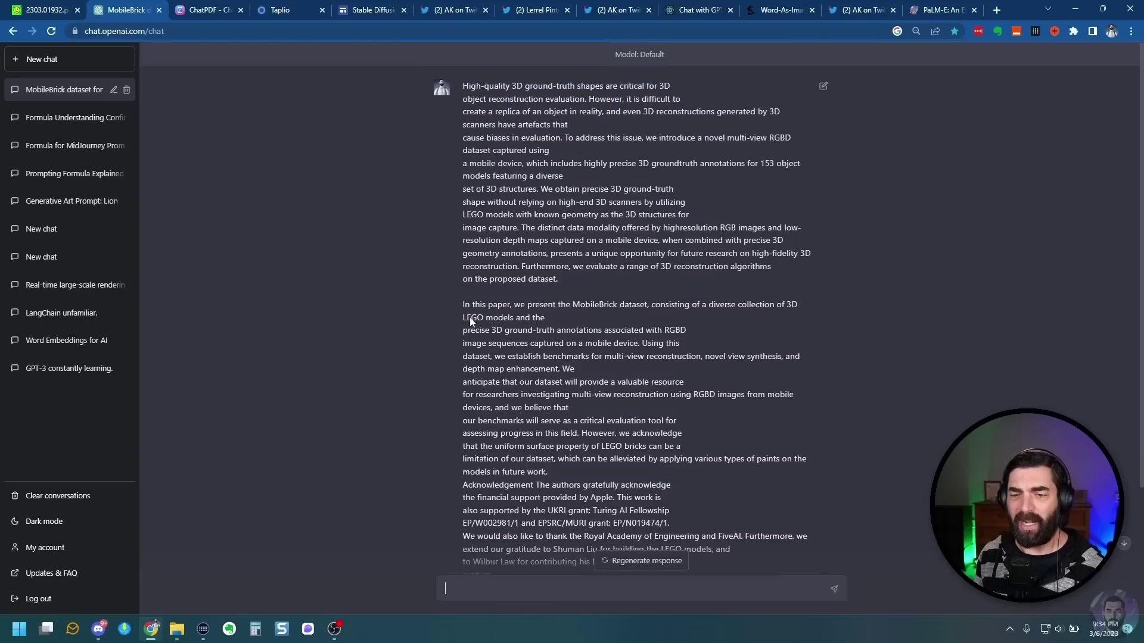
scroll(536, 417, "down", 3)
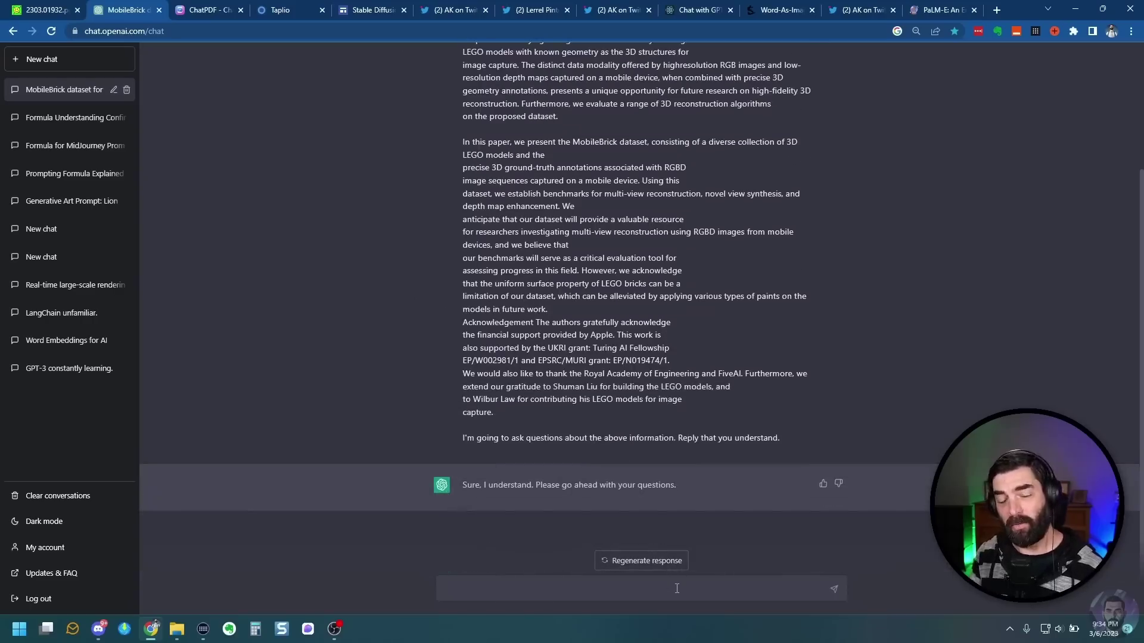
type("Explain what all of this means like I'm a 5-year old")
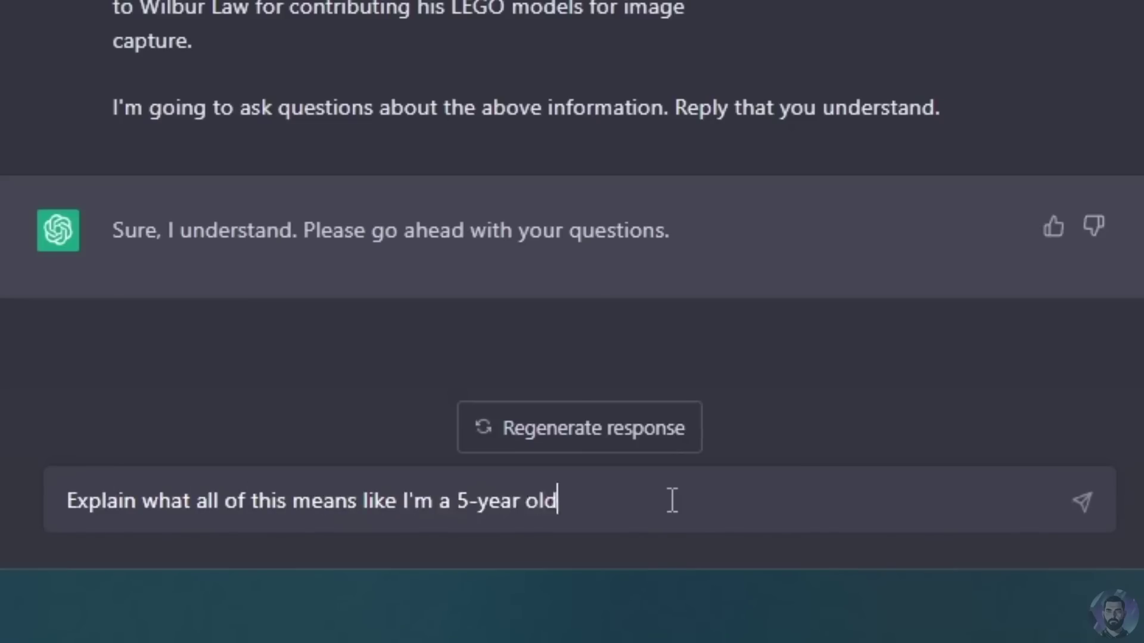
key("Return")
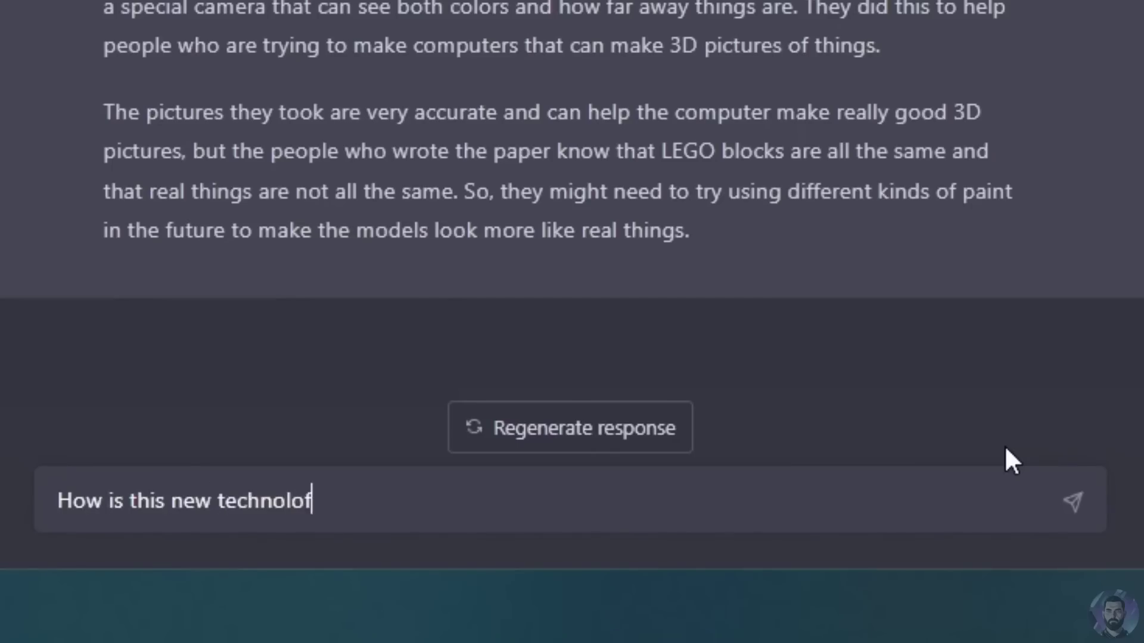
- Ask 'How is this new technology valuable?' and highlight the answer's robotics, video games, medicine sentences
key("BackSpace")
key("BackSpace")
key("BackSpace")
key("BackSpace")
type("gy valuab")
left_click_drag(290, 250, 467, 250)
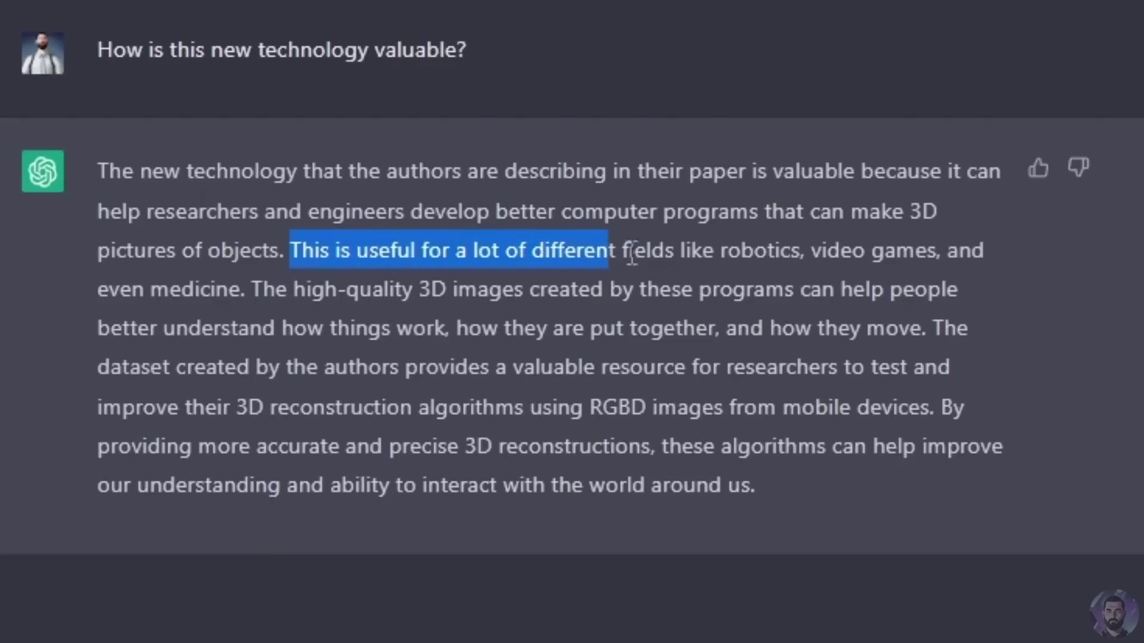
left_click_drag(625, 255, 728, 257)
left_click_drag(836, 253, 194, 293)
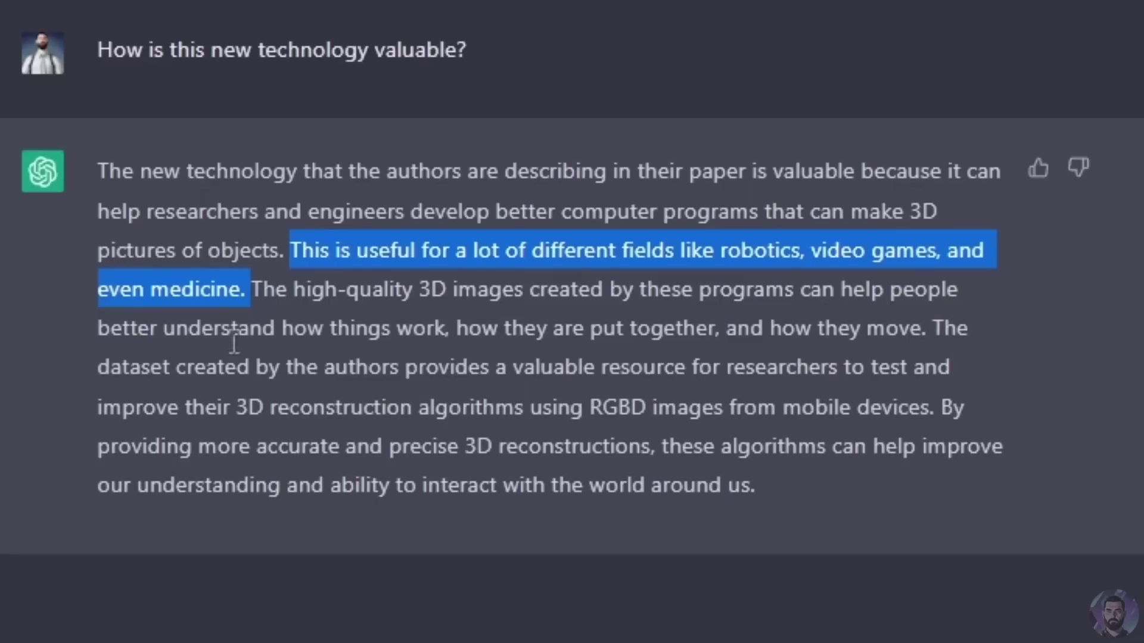
mouse_move(99, 328)
left_mouse_down()
mouse_move(953, 329)
mouse_move(758, 330)
left_mouse_up()
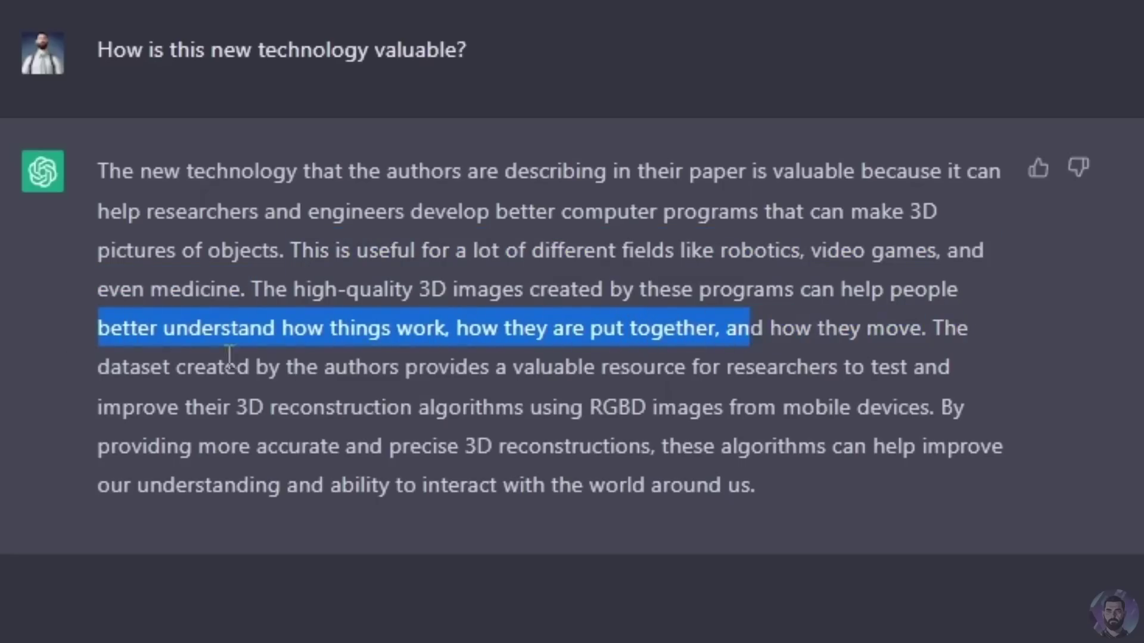
left_click(180, 348)
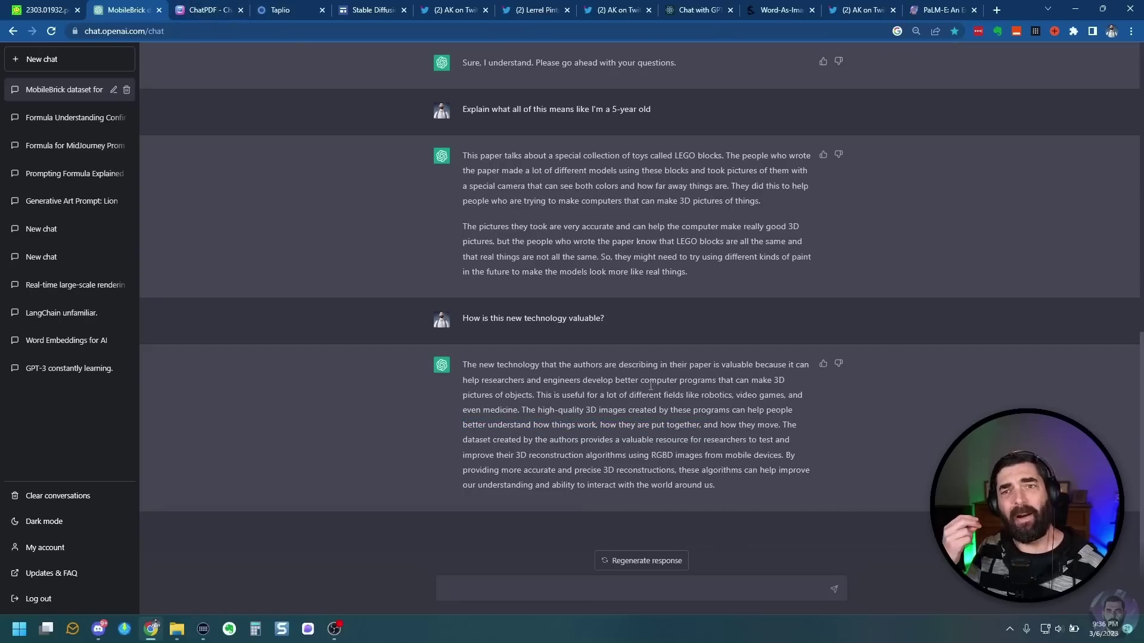
- Copy the arXiv PDF's web address and go to the ChatPDF site
key("ctrl+1")
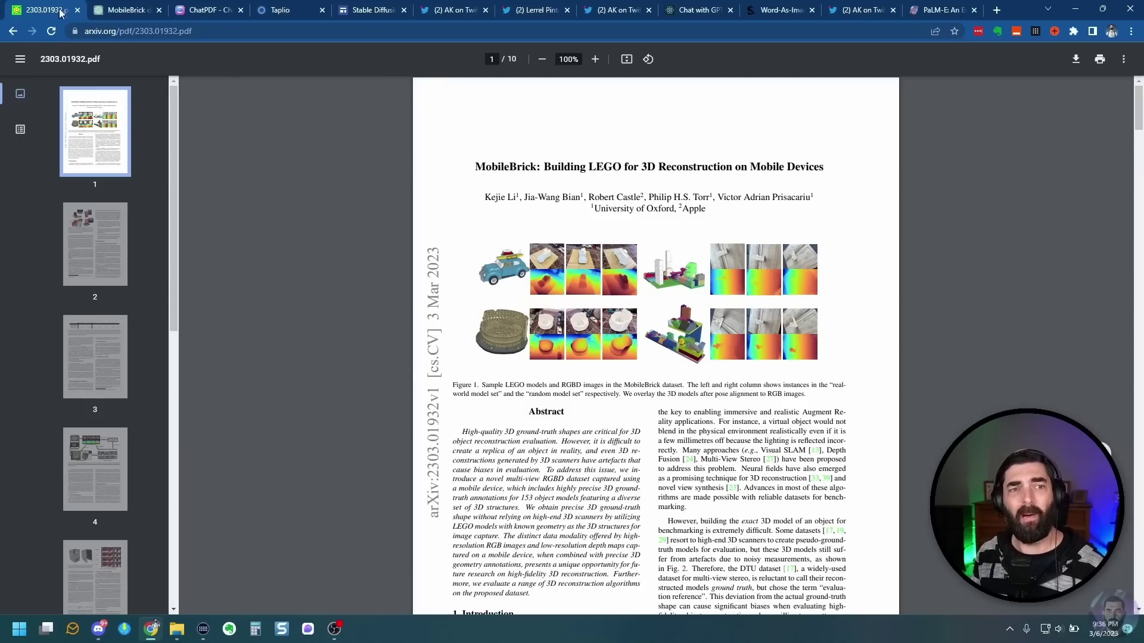
scroll(677, 442, "down", 20)
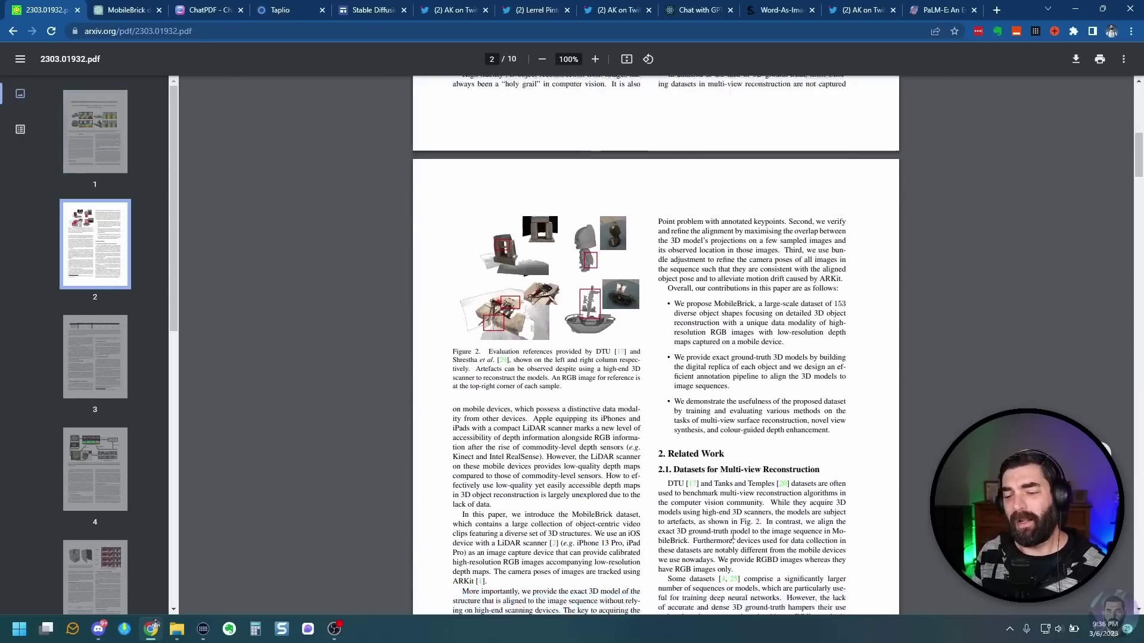
scroll(677, 442, "down", 20)
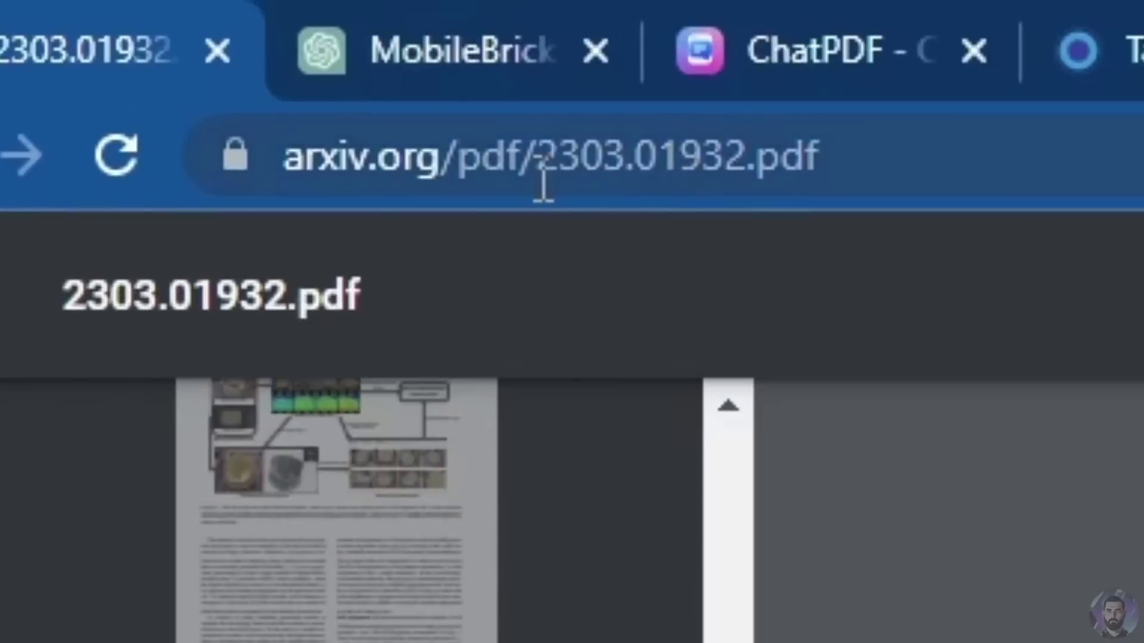
left_click(544, 182)
right_click(710, 159)
left_click(896, 569)
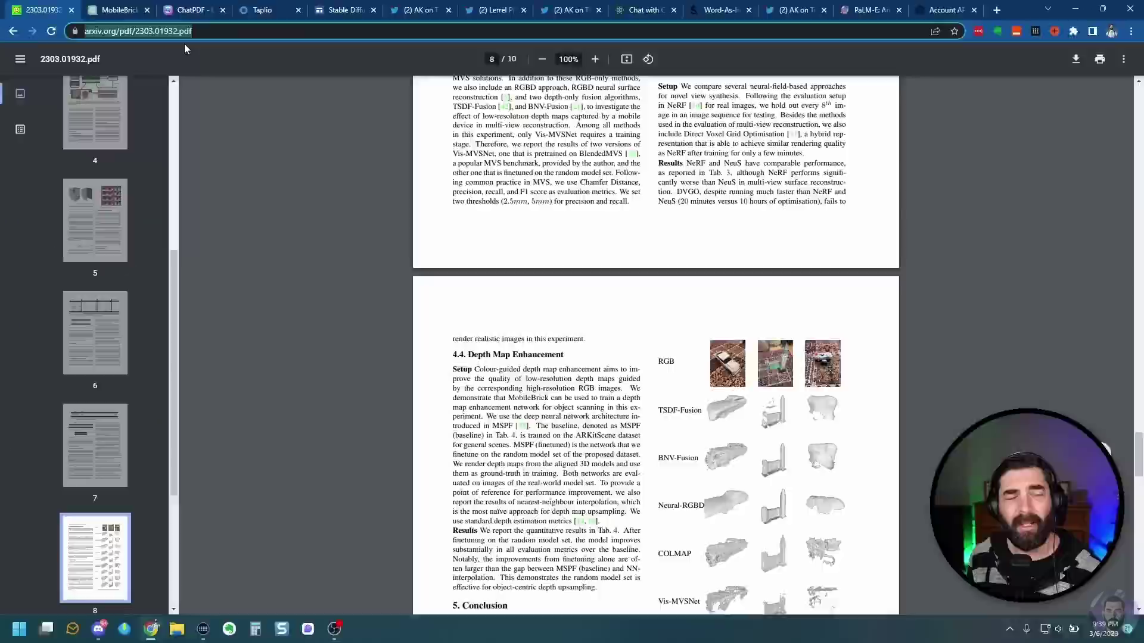
left_click(971, 30)
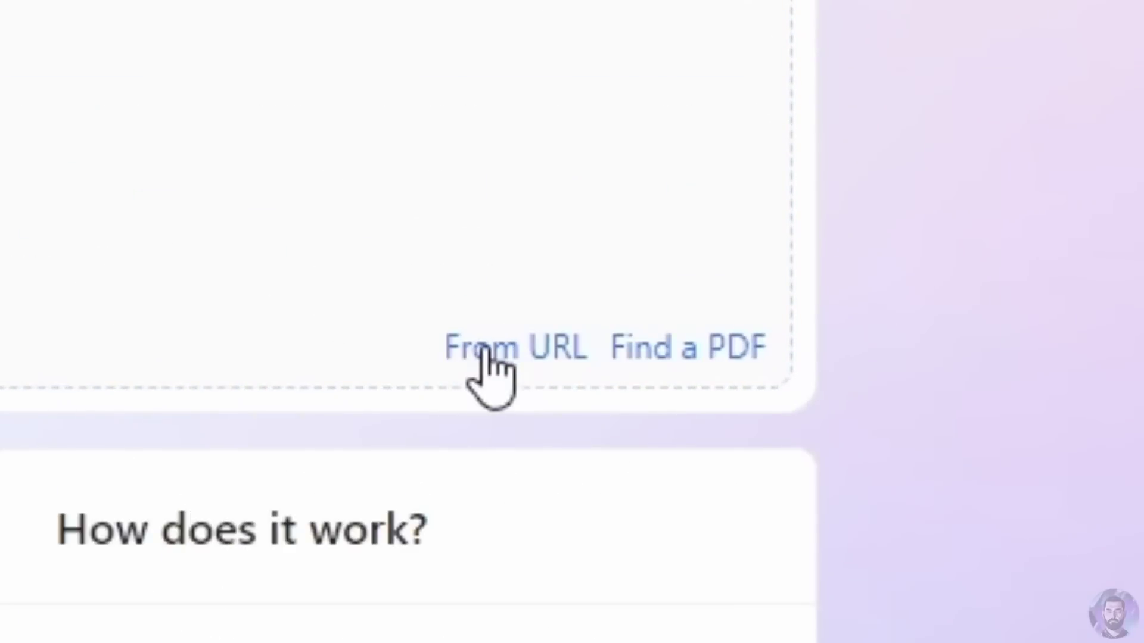
- Load the MobileBrick paper into ChatPDF by pasting its arXiv link under From URL
left_click(484, 353)
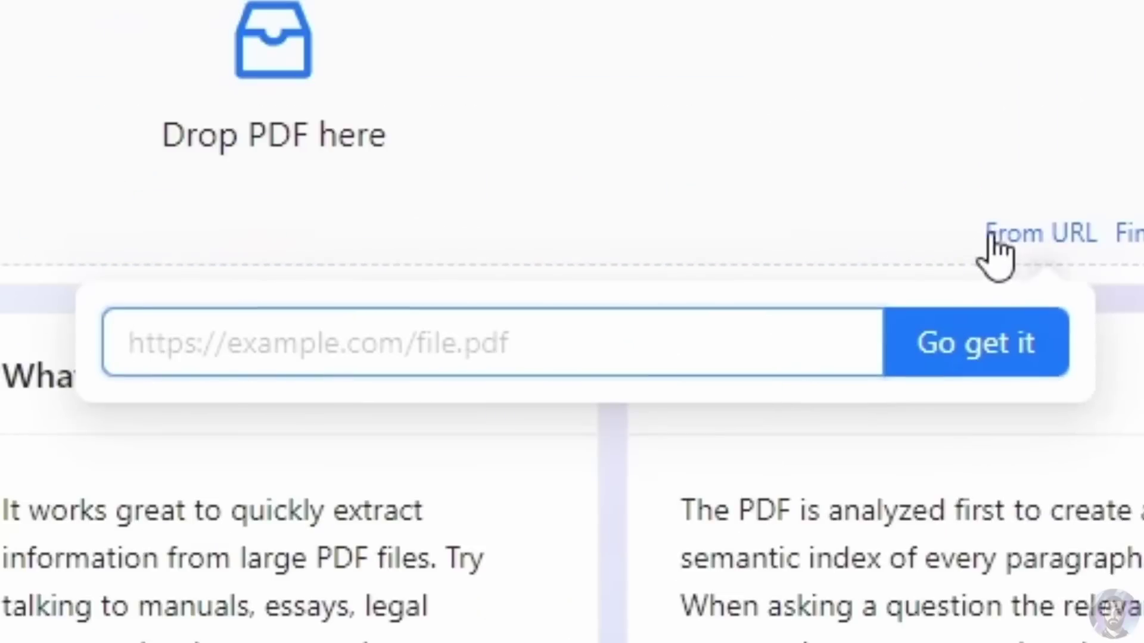
right_click(350, 358)
left_click(596, 1)
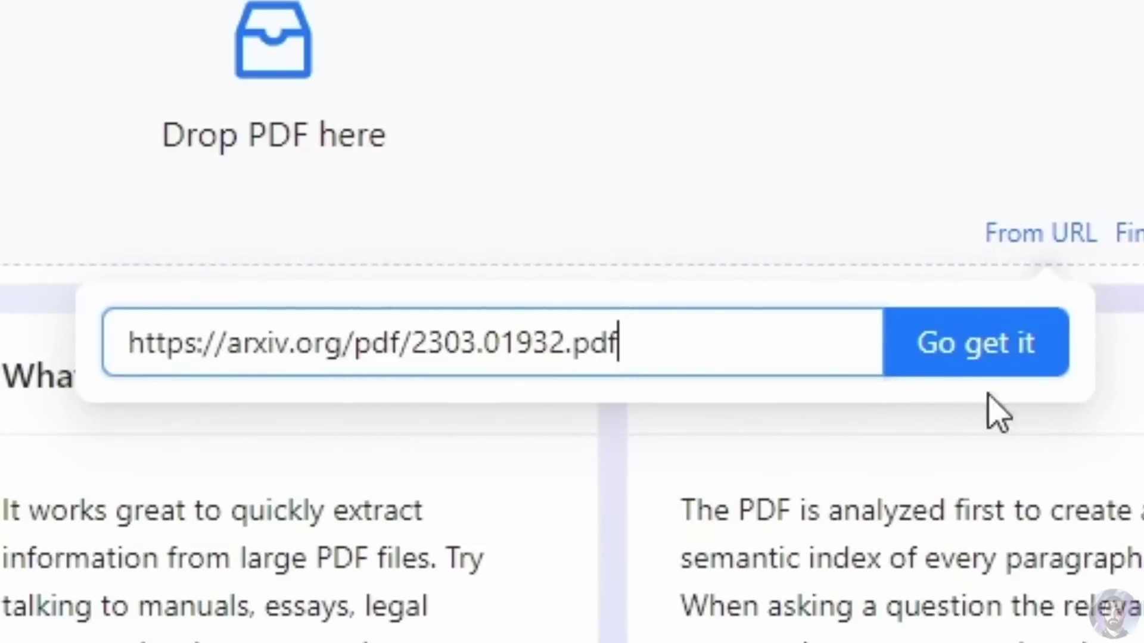
left_click(994, 351)
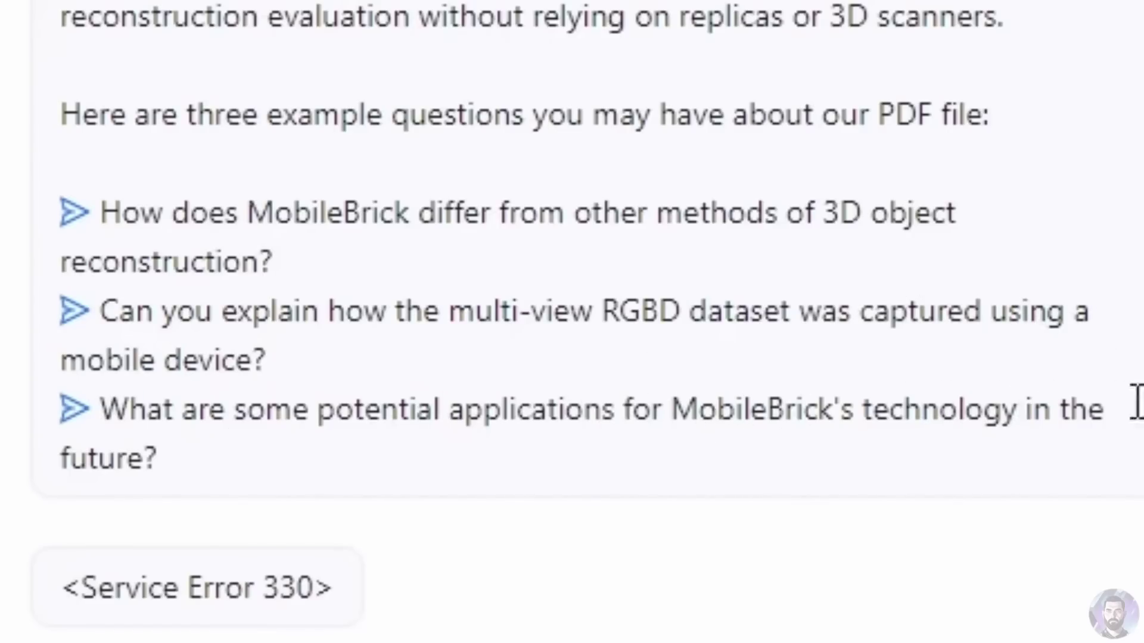
- Ask ChatPDF the suggested question about MobileBrick's future applications
left_click(42, 417)
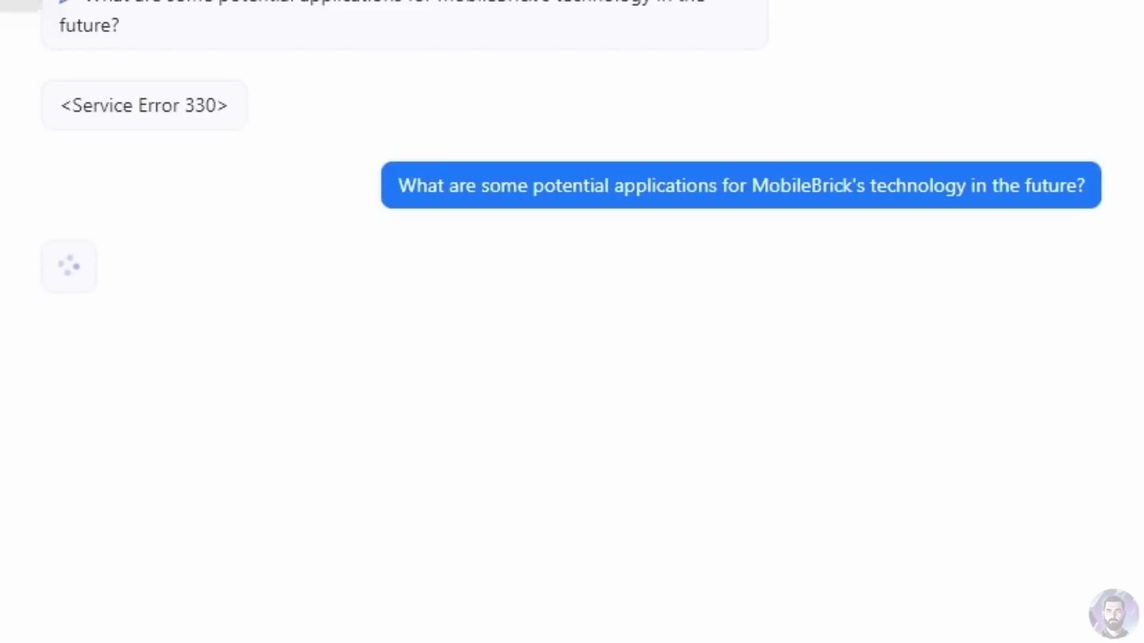
left_click_drag(67, 98, 276, 118)
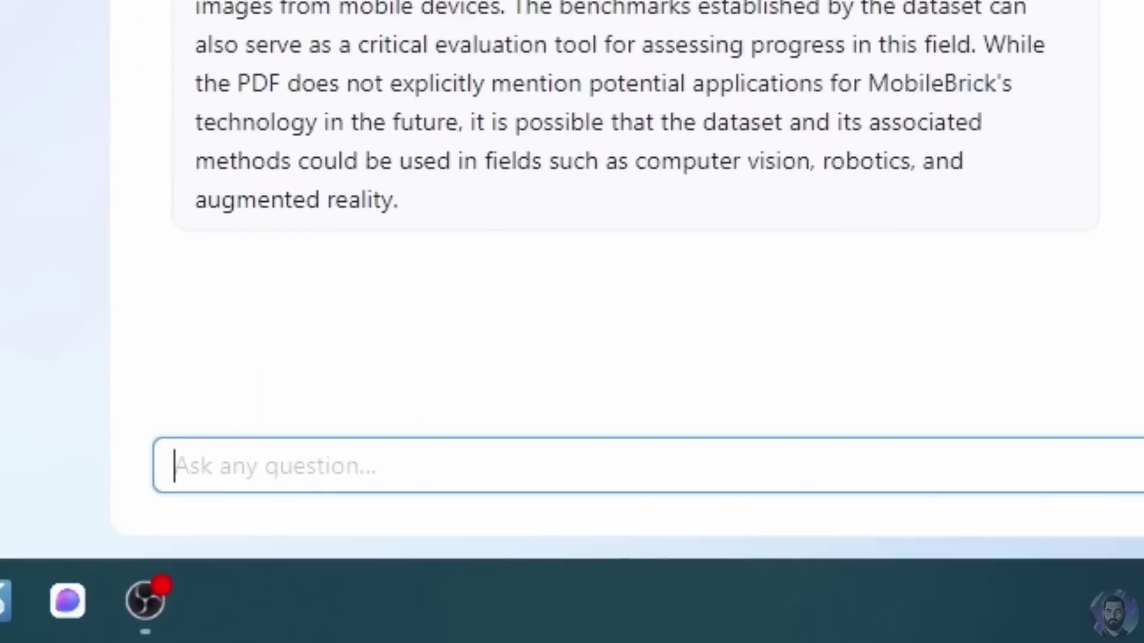
- Start typing the follow-up 'Explain that again like I'…' in the ChatPDF message box
type("Exp")
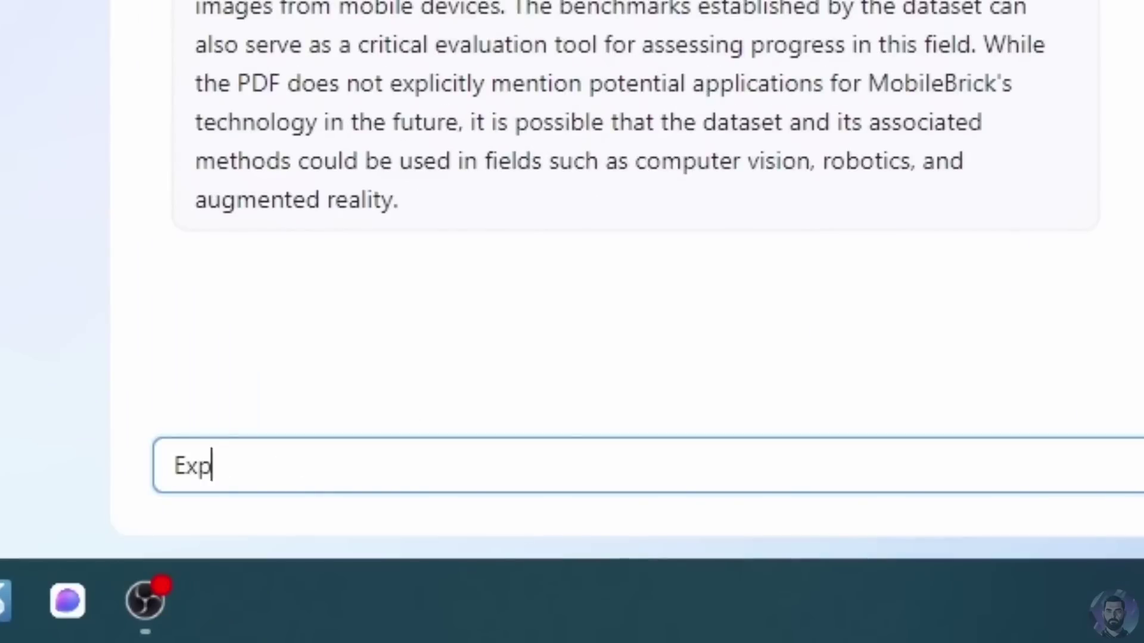
type("lain that again like I'")
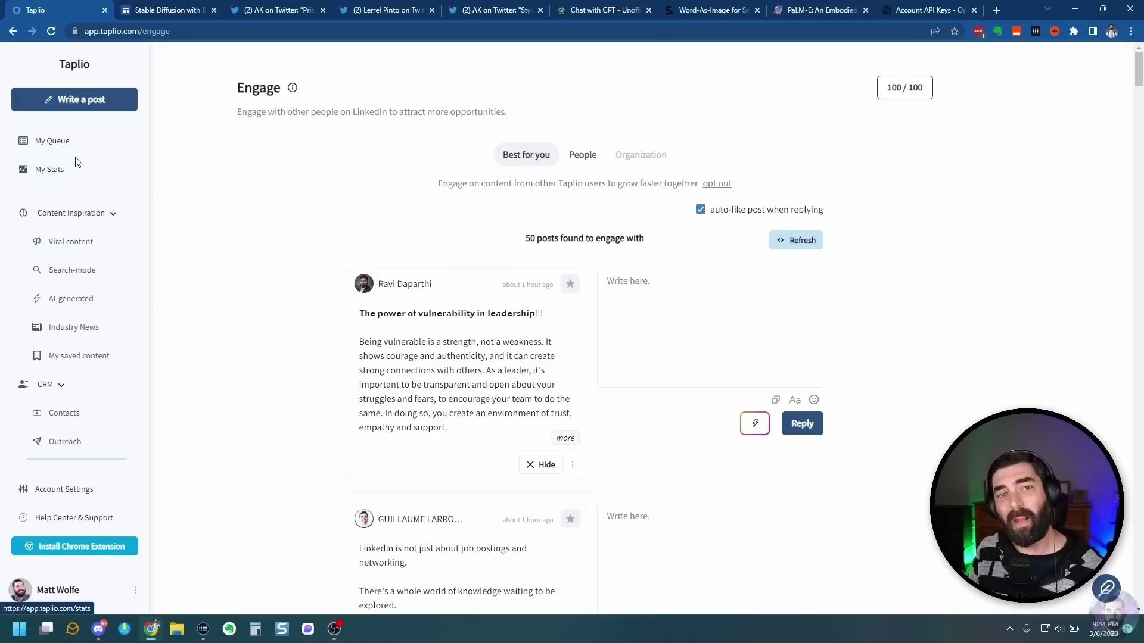
- Generate an AI variation of a prompt-engineering post from Taplio's Post Inspirations
left_click(70, 241)
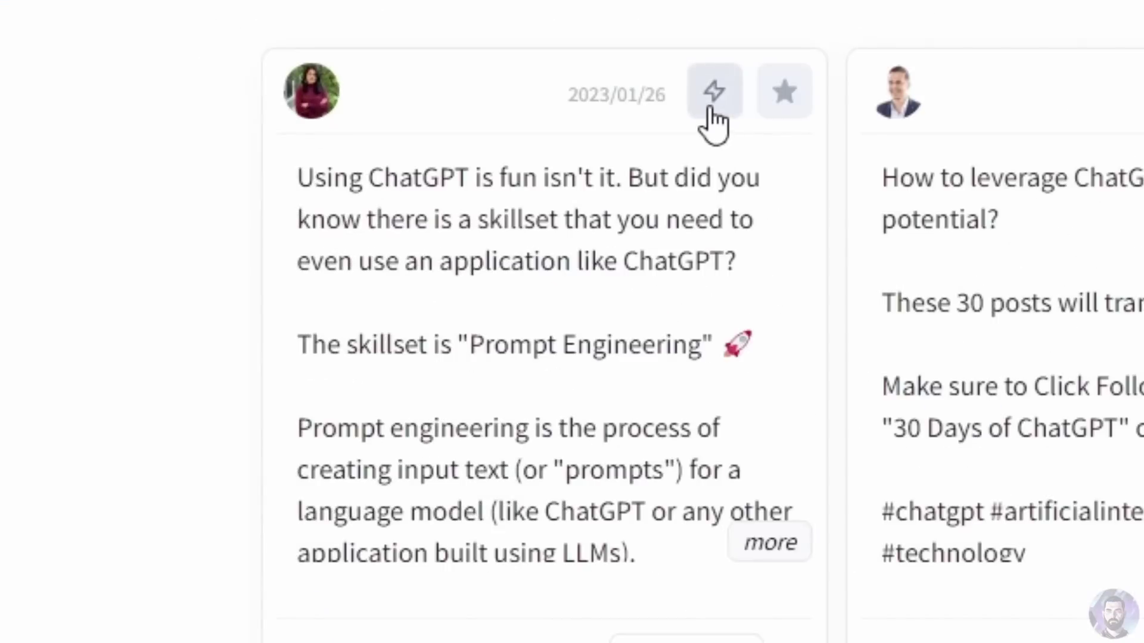
left_click(712, 107)
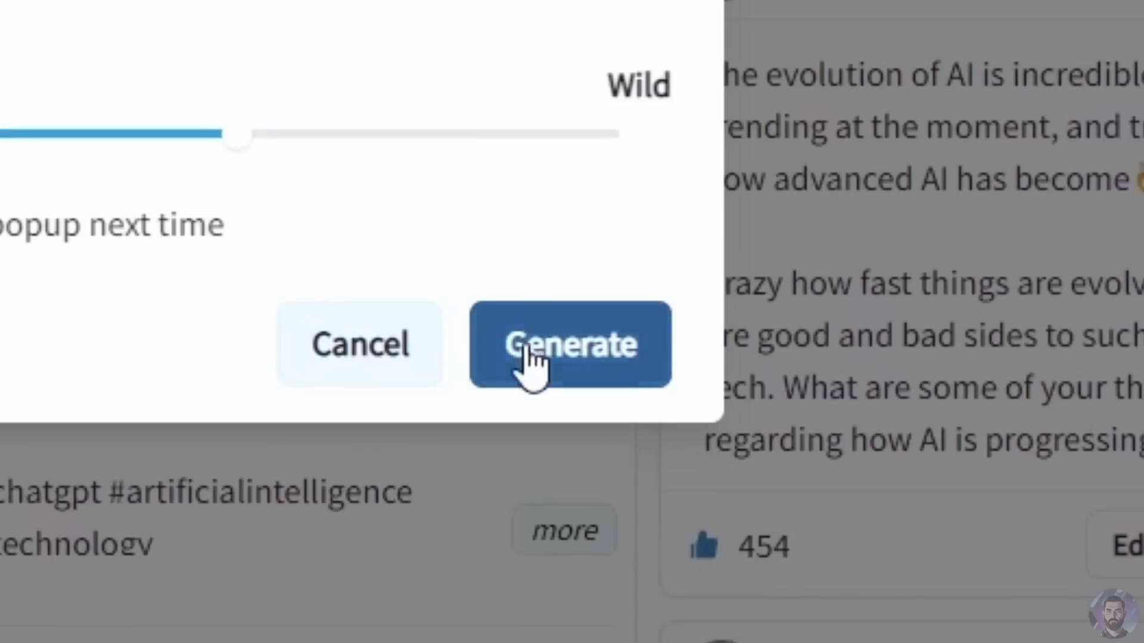
left_click(776, 573)
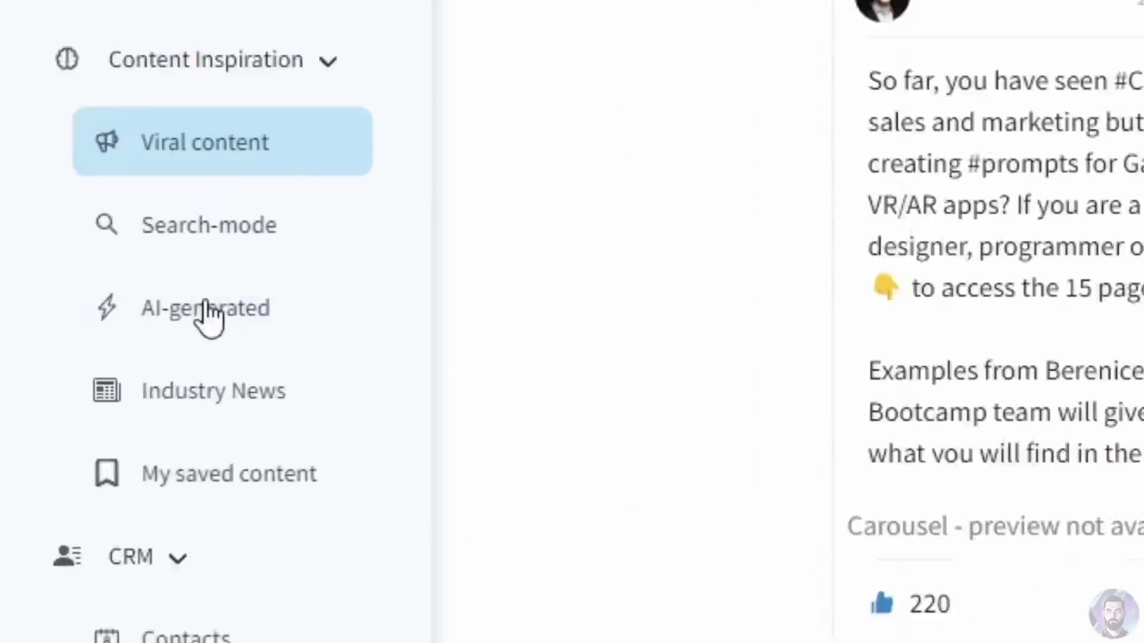
- Load the AI-generated post 'The power of a personal brand' into the composer draft
left_click(242, 322)
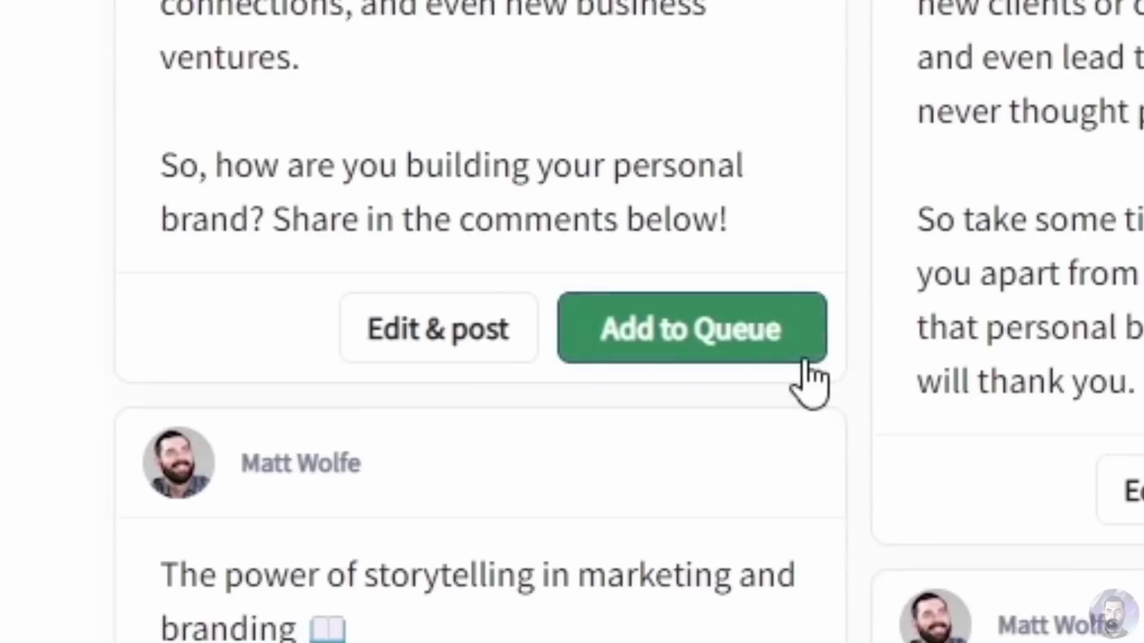
left_click(477, 358)
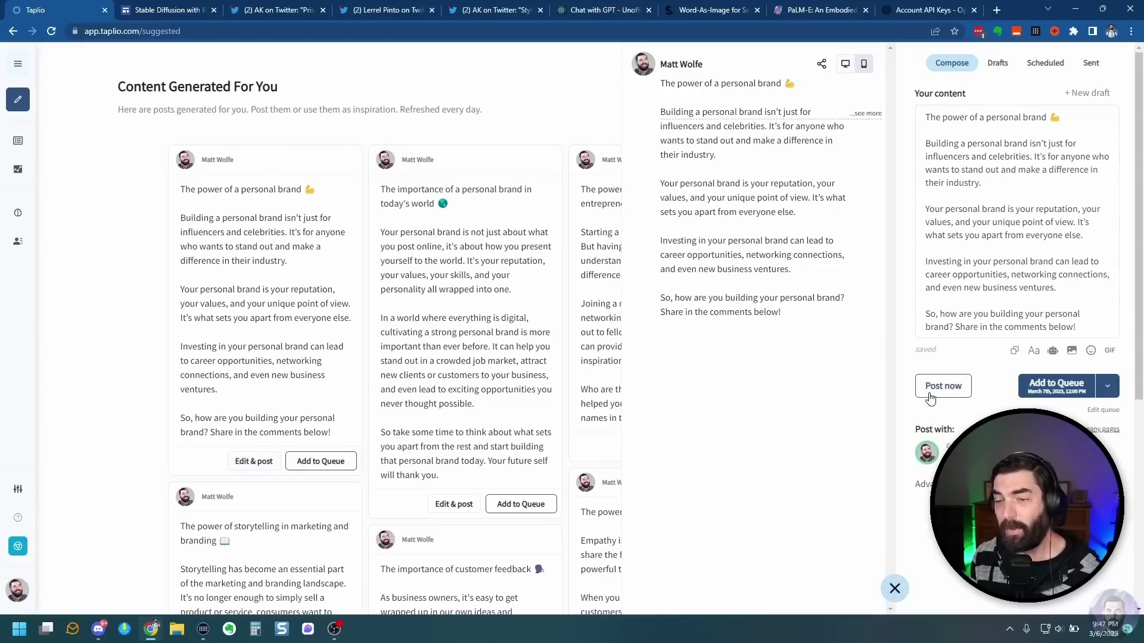
scroll(77, 220, "down", 1)
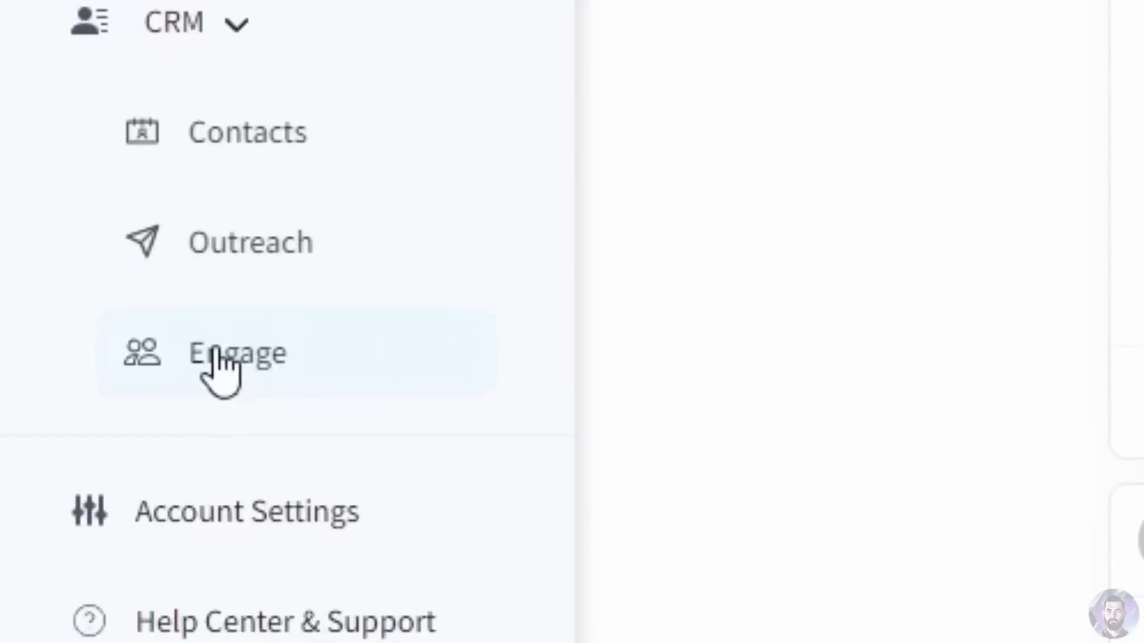
- Generate an AI reply about Good Manufacturing Practices in the reply box of the GMP post
left_click(239, 365)
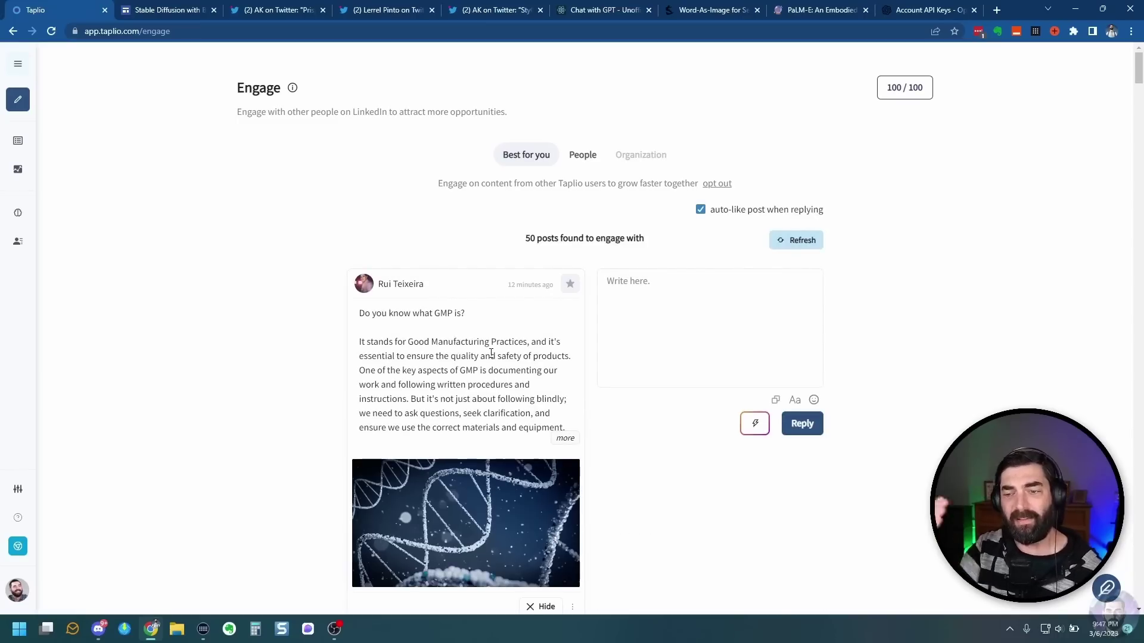
scroll(520, 110, "down", 1)
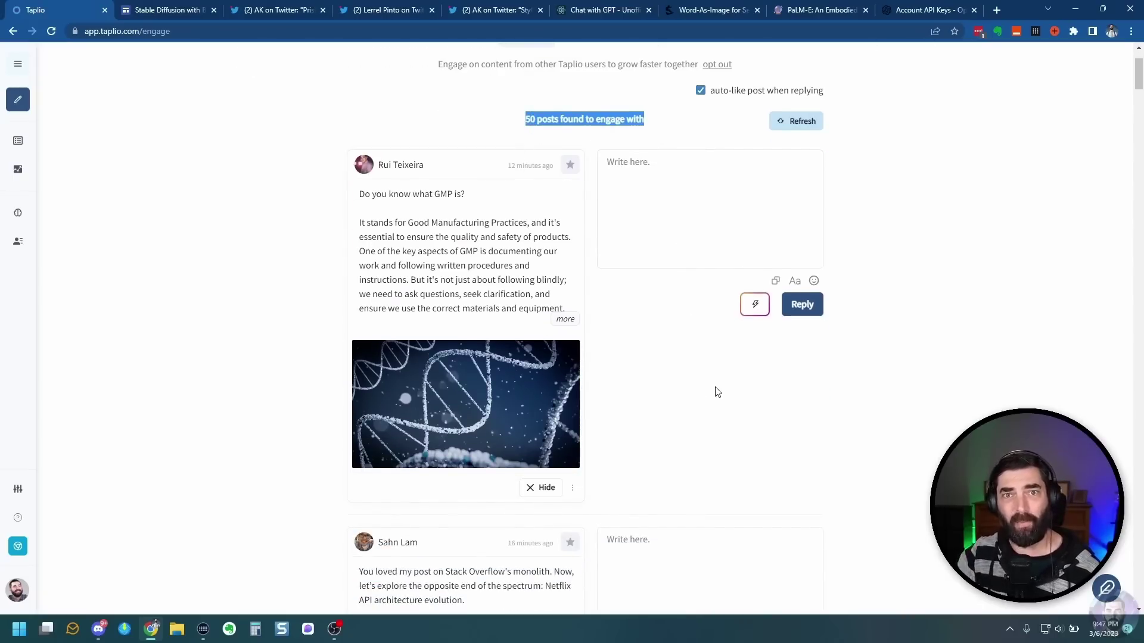
left_click(718, 232)
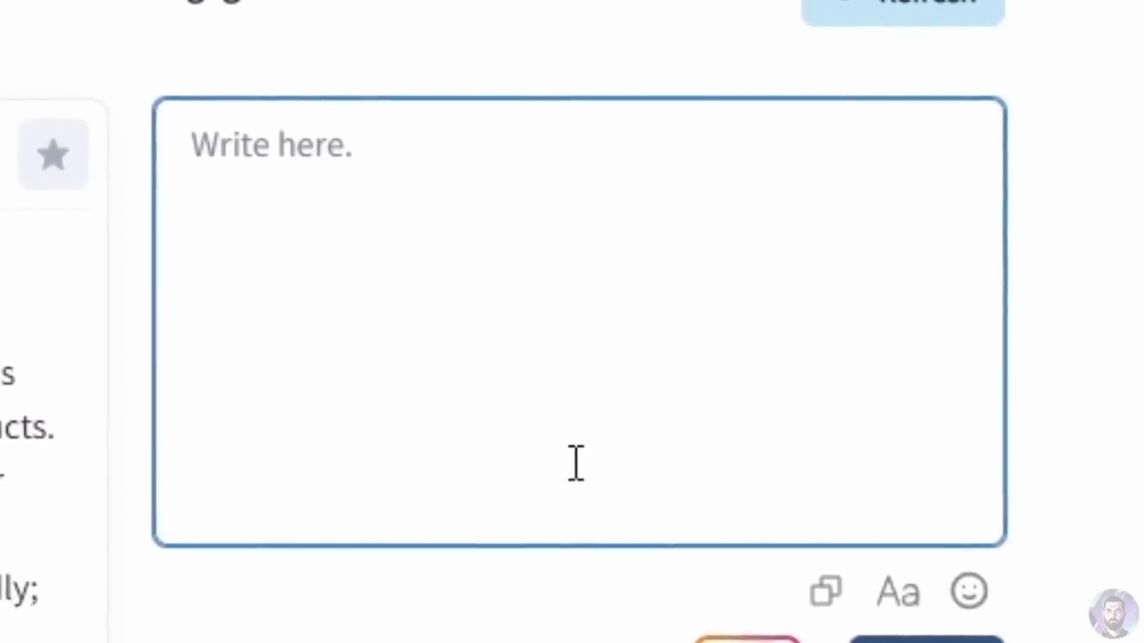
left_click(703, 551)
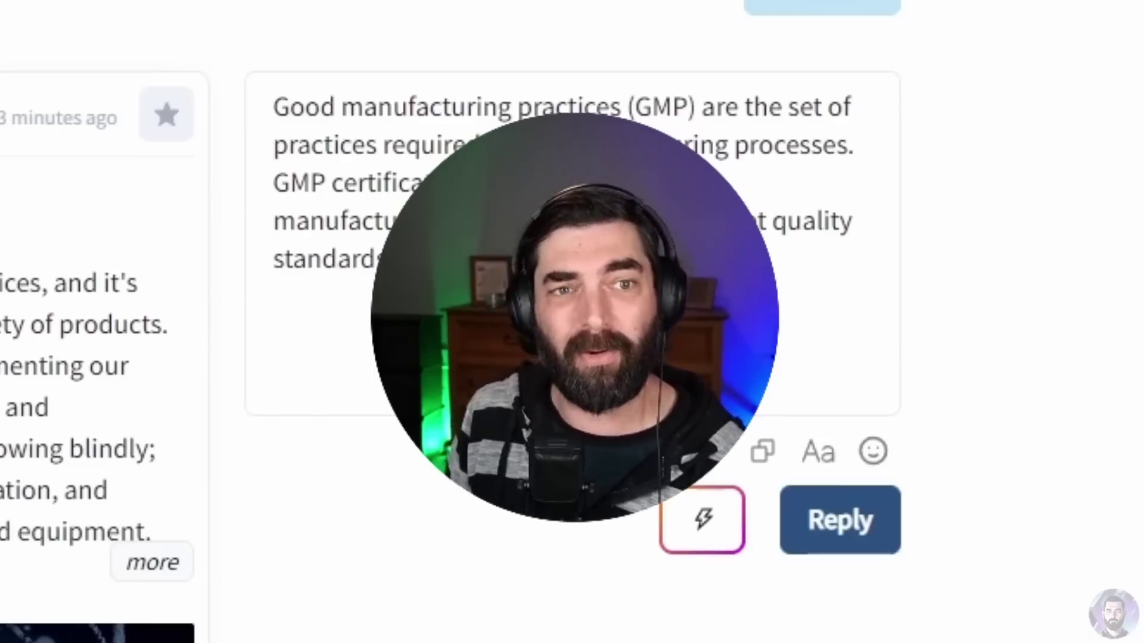
scroll(572, 357, "up", 5)
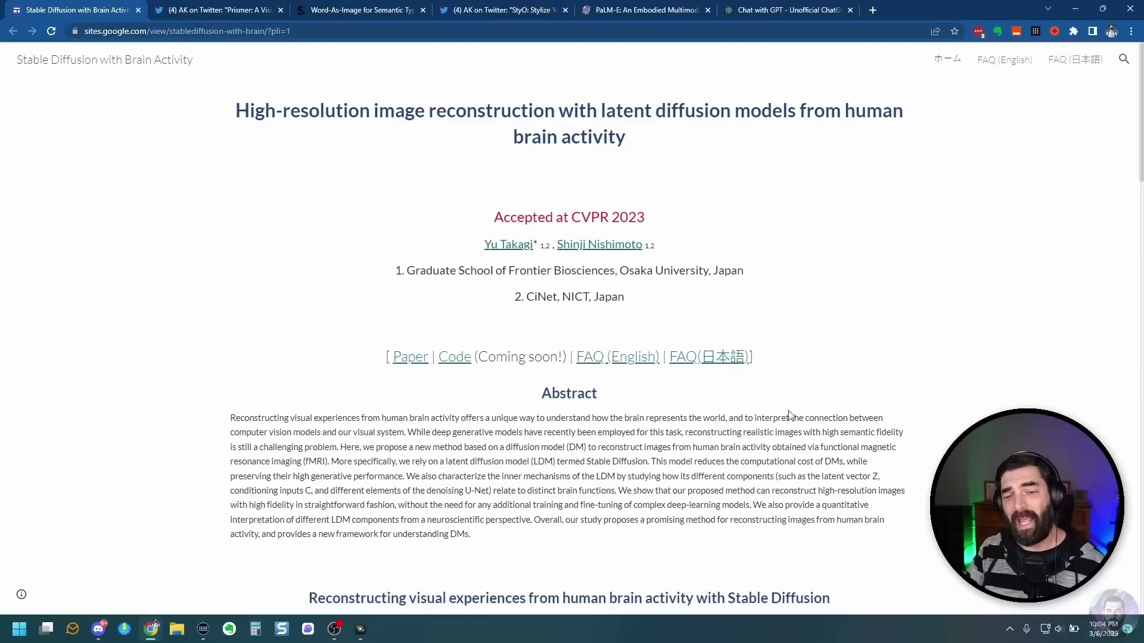
scroll(871, 343, "down", 5)
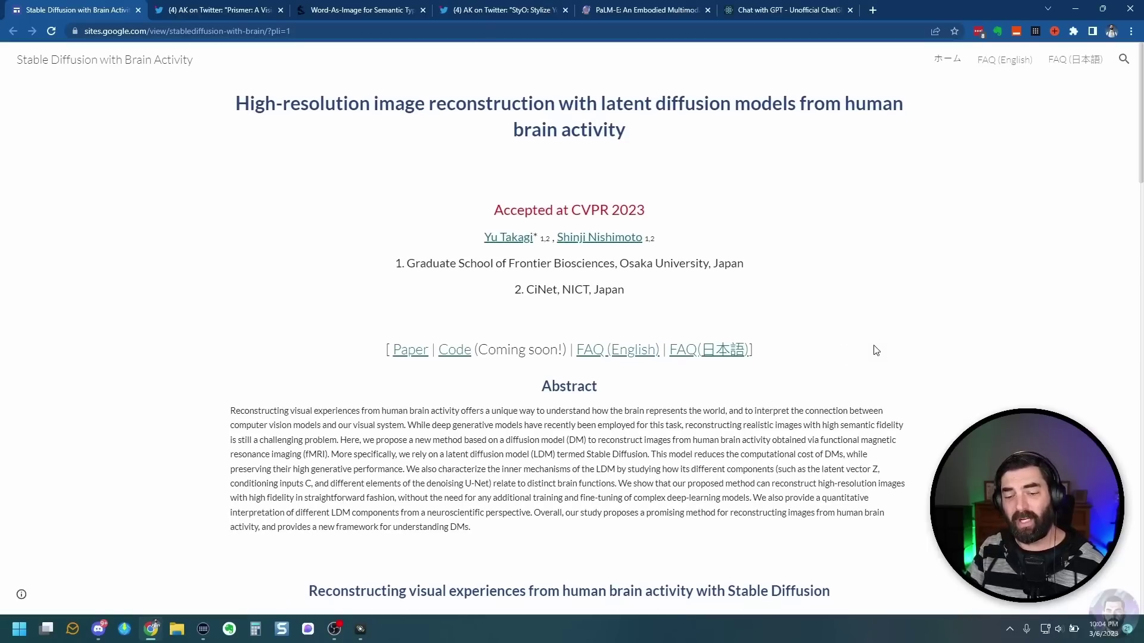